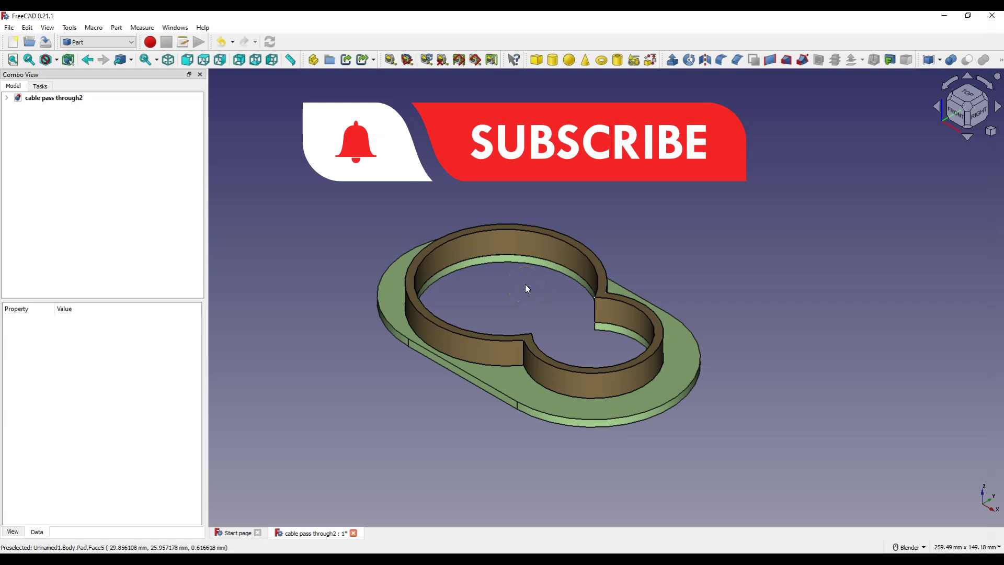
- Review the base plate's Pad and the wall's Extrude properties, then activate the Part Design workbench
{"action": "left_click", "coordinate": [603, 215]}
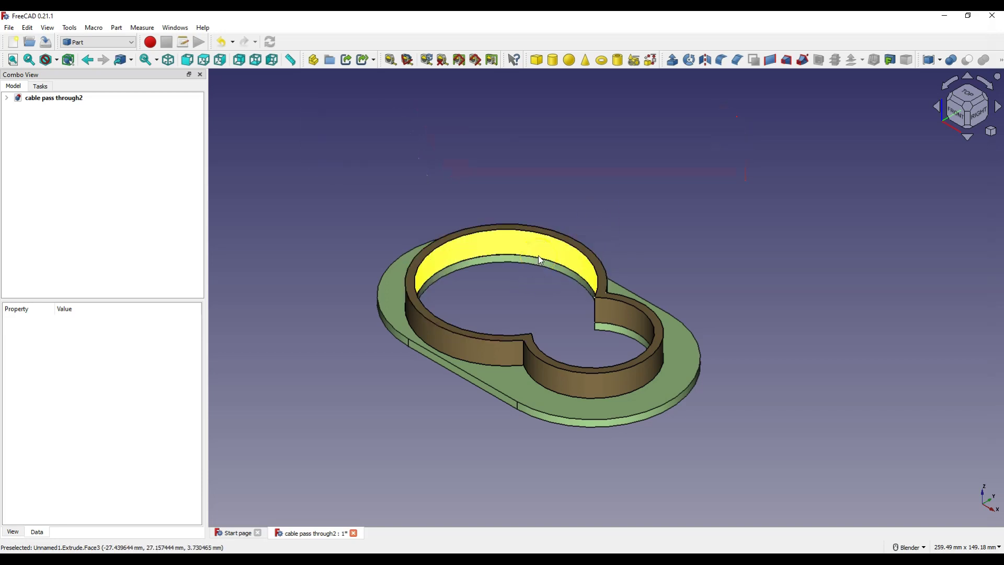
{"action": "left_click", "coordinate": [669, 385]}
{"action": "left_click", "coordinate": [668, 394]}
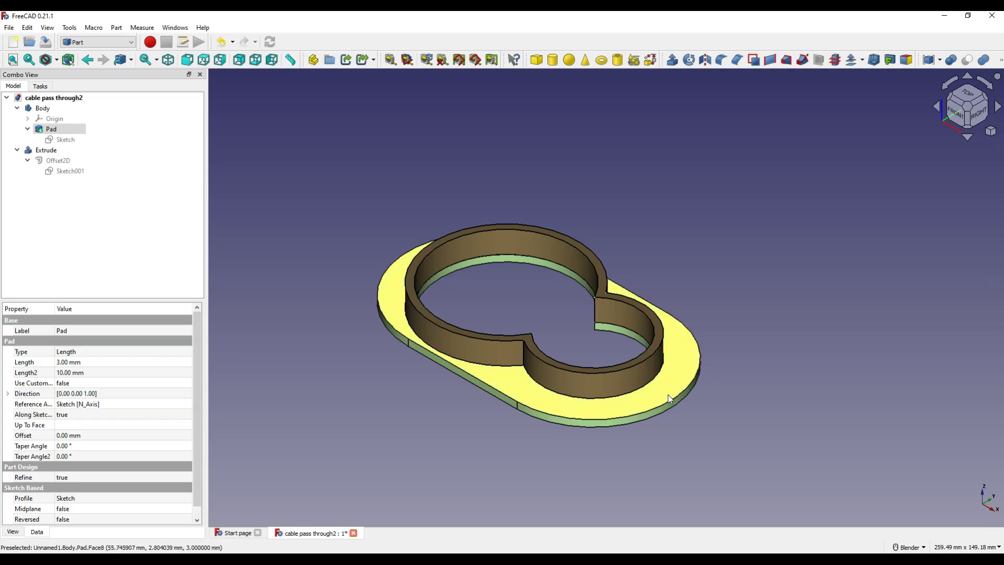
{"action": "left_click", "coordinate": [643, 374]}
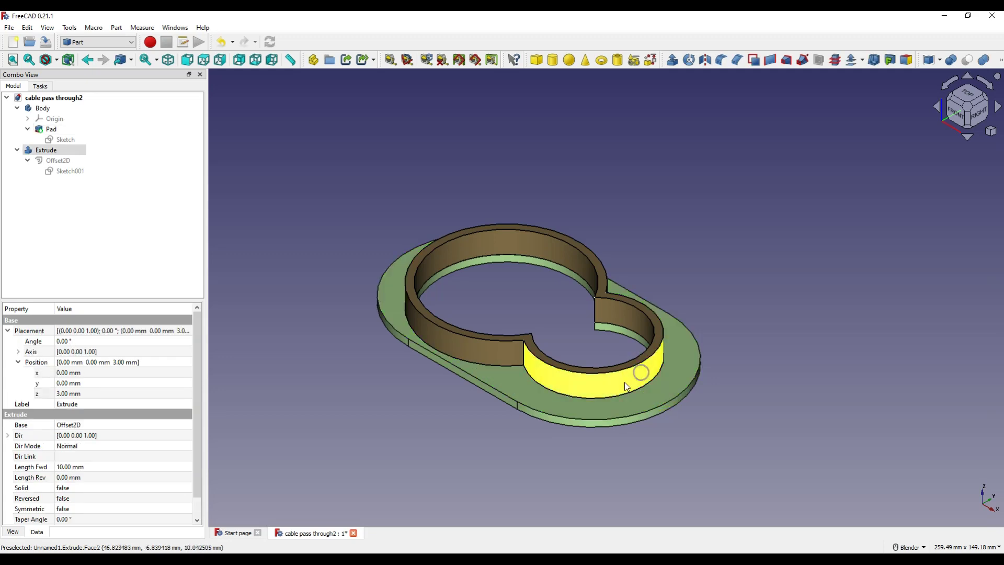
{"action": "left_click", "coordinate": [614, 313]}
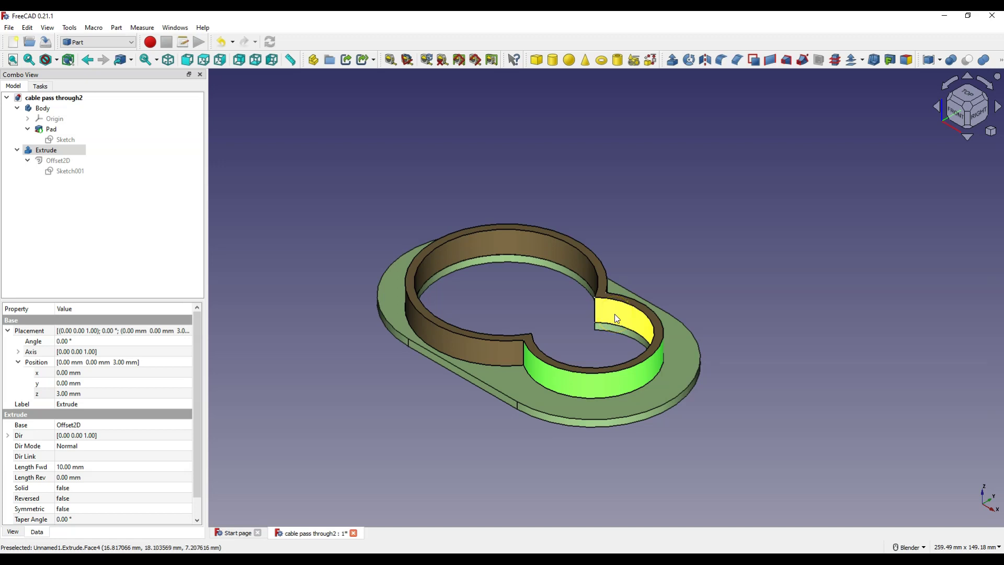
{"action": "left_click", "coordinate": [110, 45]}
- Create document Unnamed1 and start an empty sketch on the XY base plane
{"action": "left_click", "coordinate": [104, 112]}
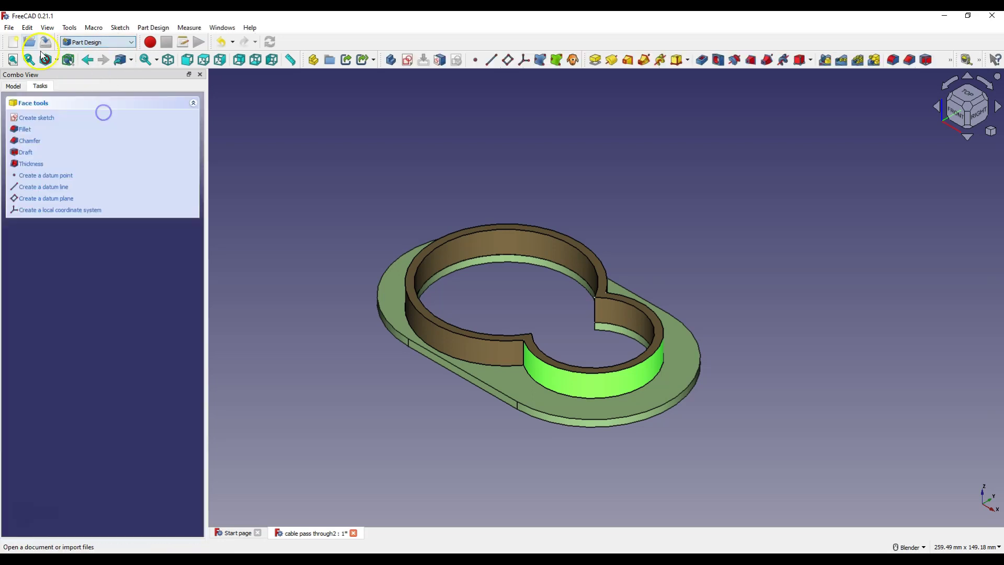
{"action": "left_click", "coordinate": [30, 43]}
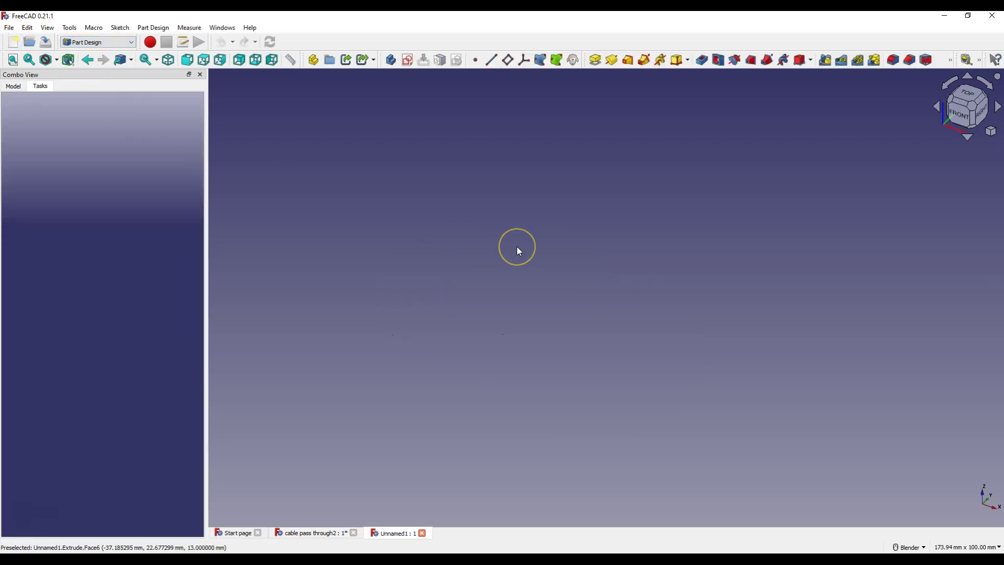
{"action": "left_click", "coordinate": [408, 59]}
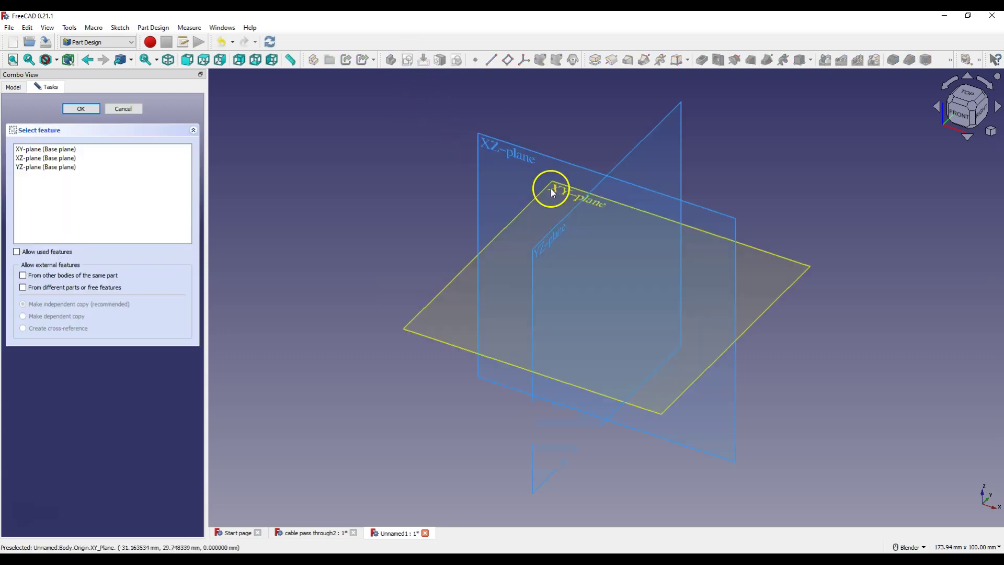
{"action": "left_click", "coordinate": [551, 188]}
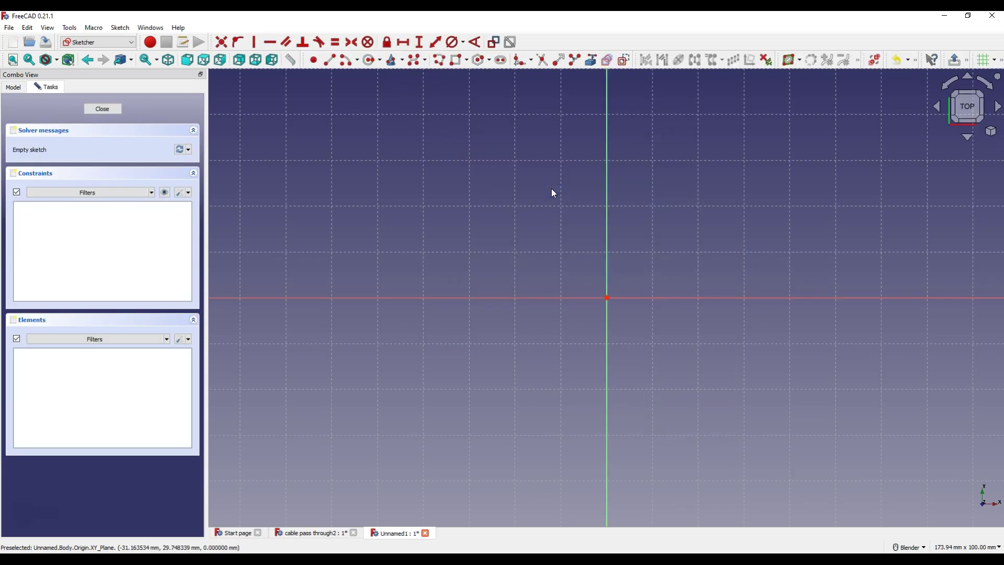
{"action": "left_click", "coordinate": [188, 193]}
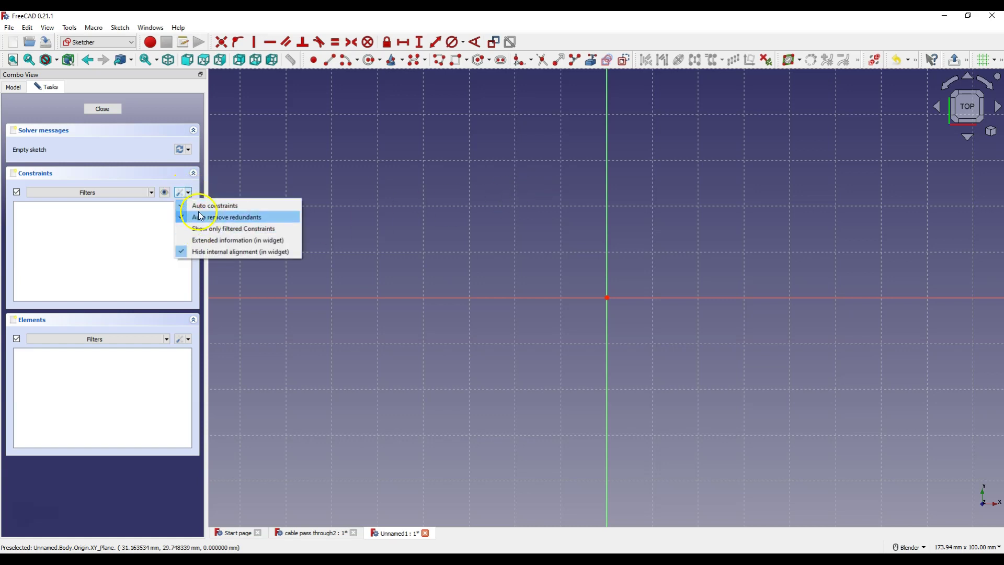
{"action": "left_click", "coordinate": [189, 190]}
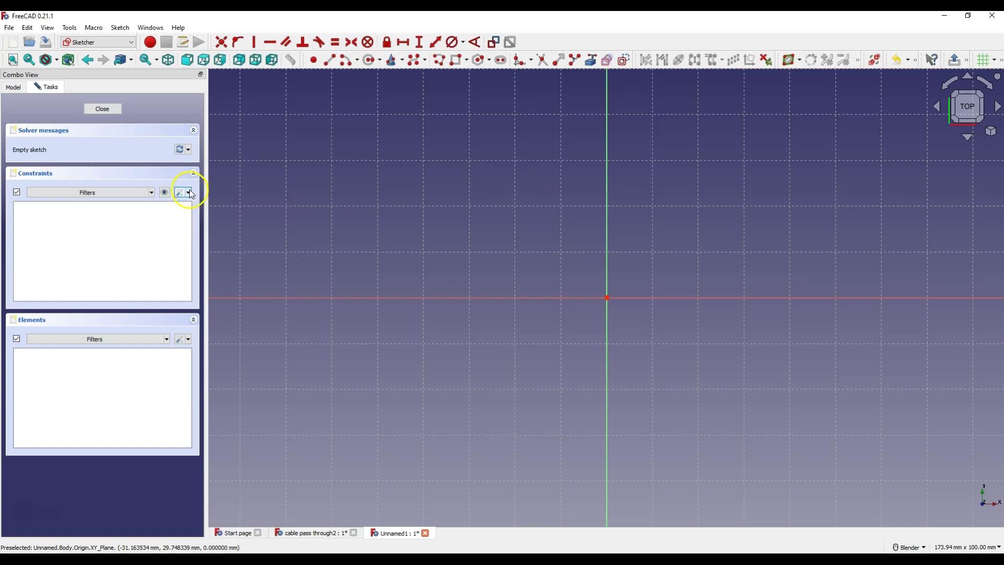
- Draw a large circle left and a small circle right of the origin, both centred on the horizontal axis
{"action": "left_click", "coordinate": [369, 62]}
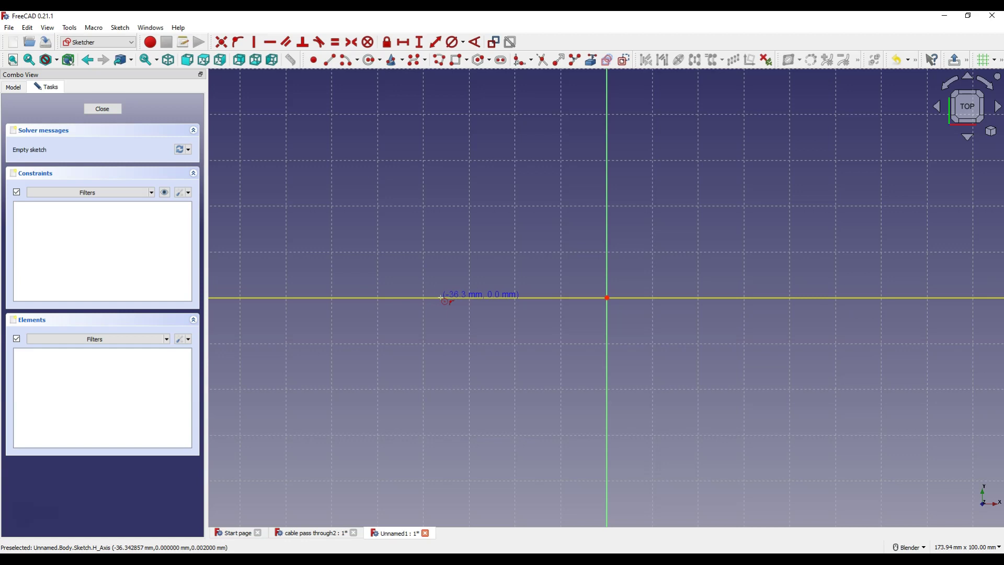
{"action": "left_click", "coordinate": [440, 298]}
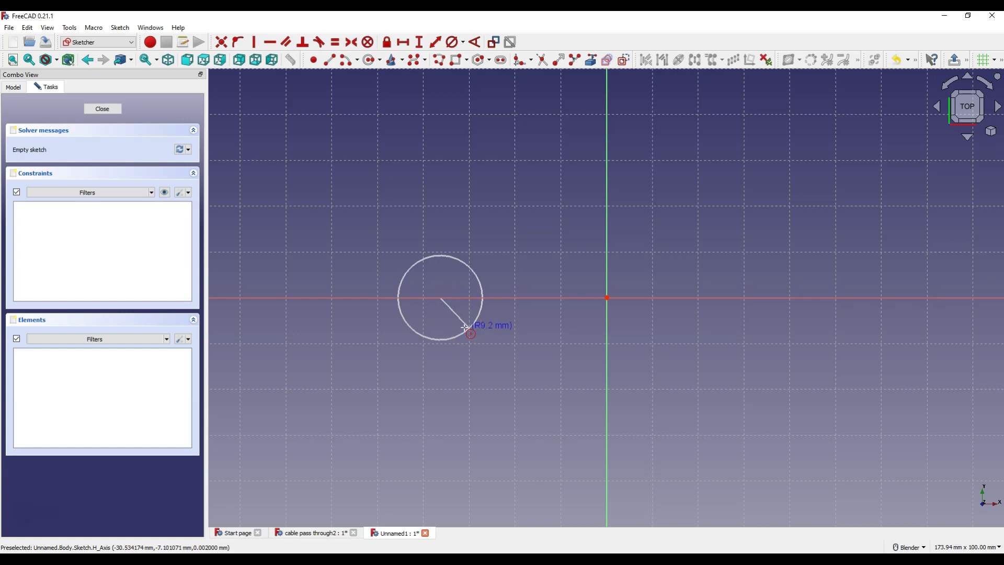
{"action": "left_click", "coordinate": [486, 347]}
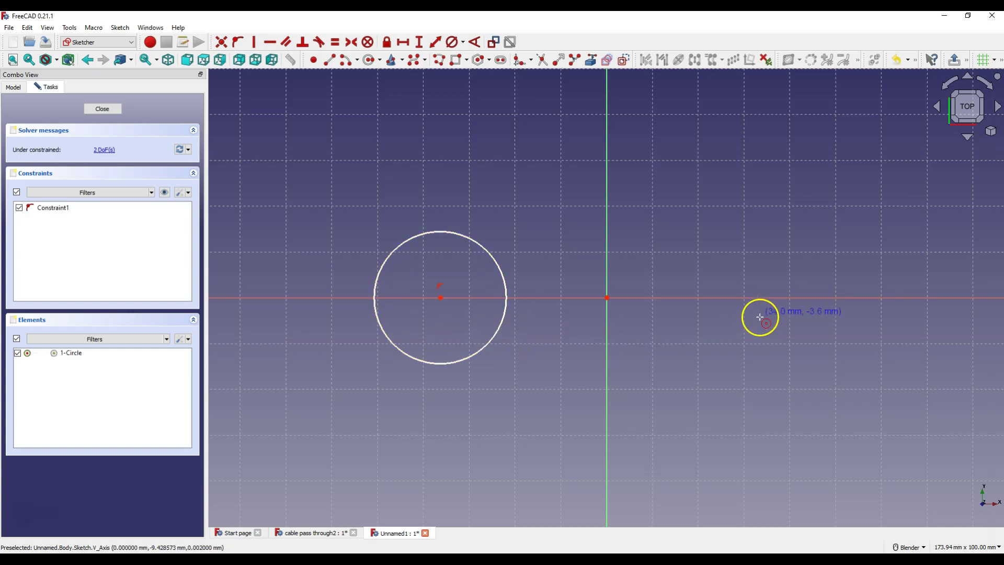
{"action": "left_click", "coordinate": [703, 298]}
{"action": "left_click", "coordinate": [728, 341]}
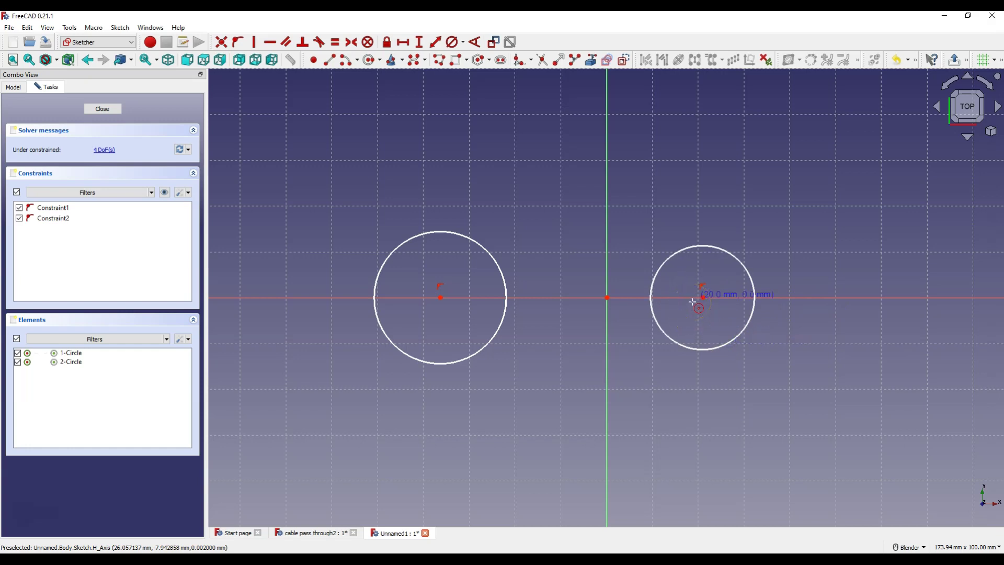
- Set the left circle's diameter to 60 mm and the right circle's to 40 mm
{"action": "left_click", "coordinate": [568, 249]}
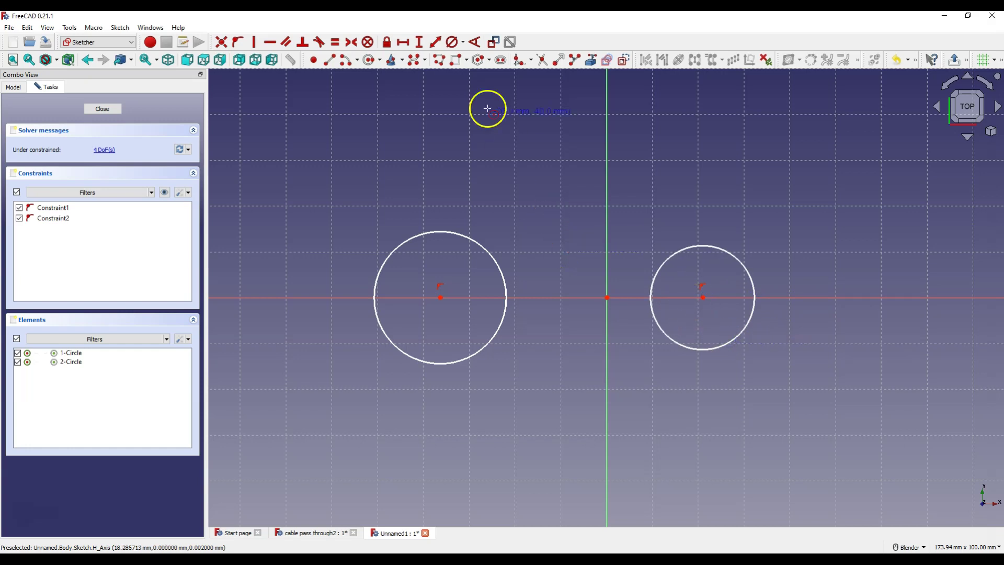
{"action": "left_click", "coordinate": [453, 42]}
{"action": "left_click", "coordinate": [479, 201]}
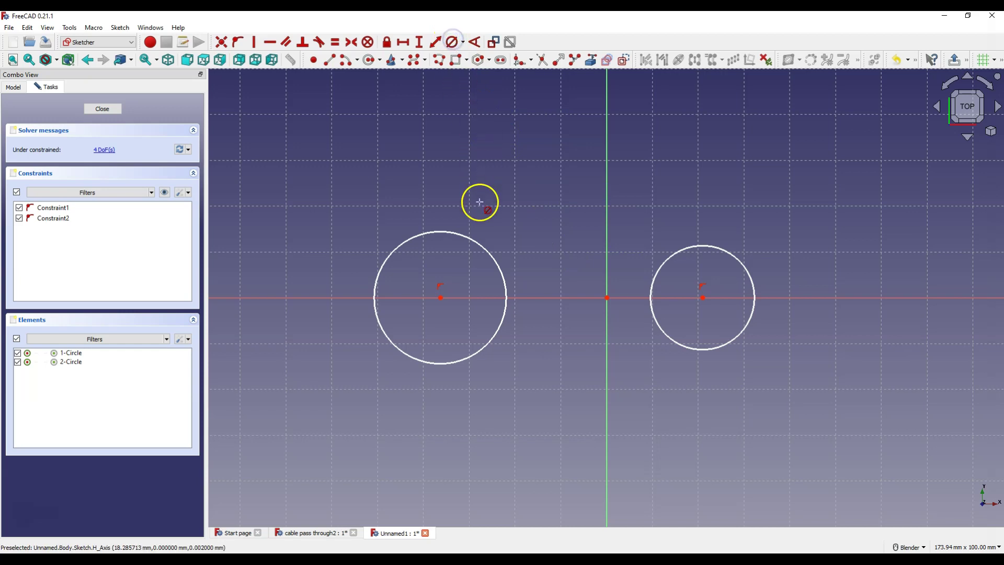
{"action": "left_click", "coordinate": [471, 239]}
{"action": "type", "text": "60"}
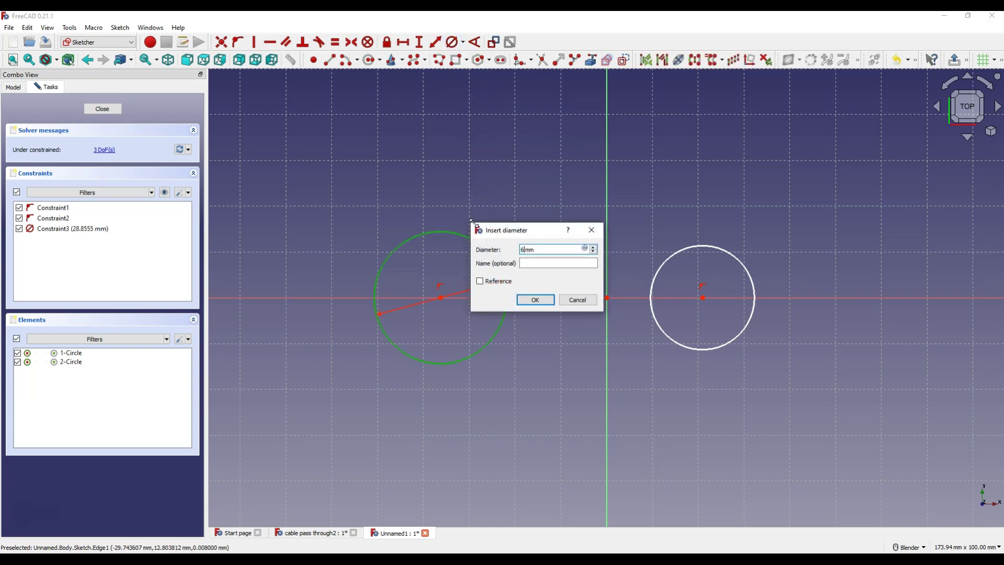
{"action": "left_click", "coordinate": [473, 223]}
{"action": "key", "text": "Return"}
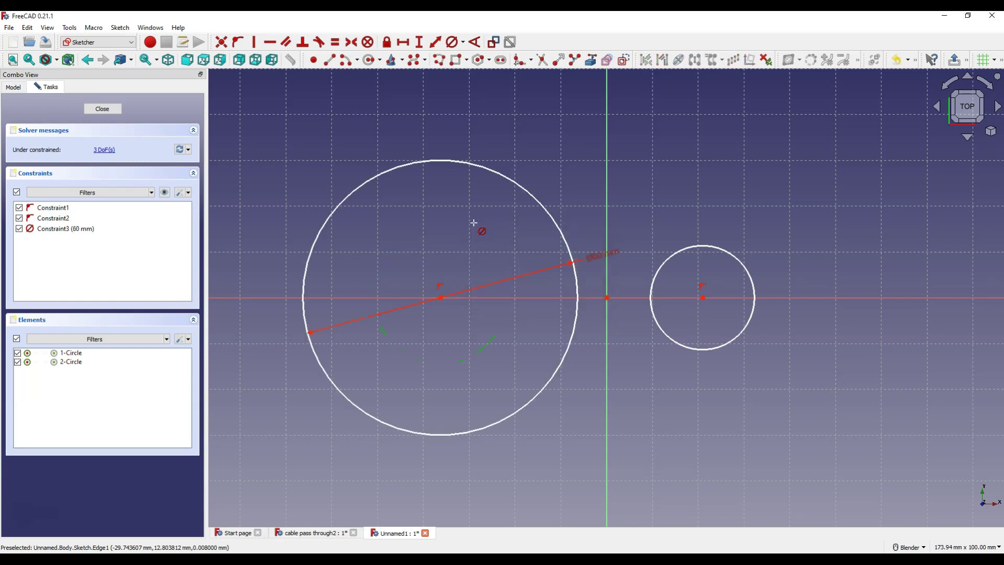
{"action": "left_click", "coordinate": [714, 245]}
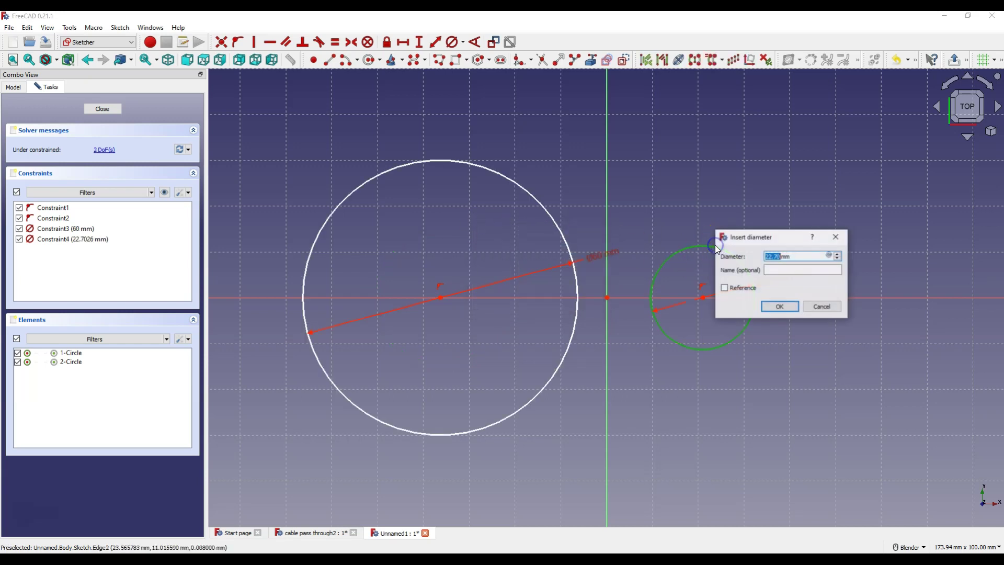
{"action": "type", "text": "40"}
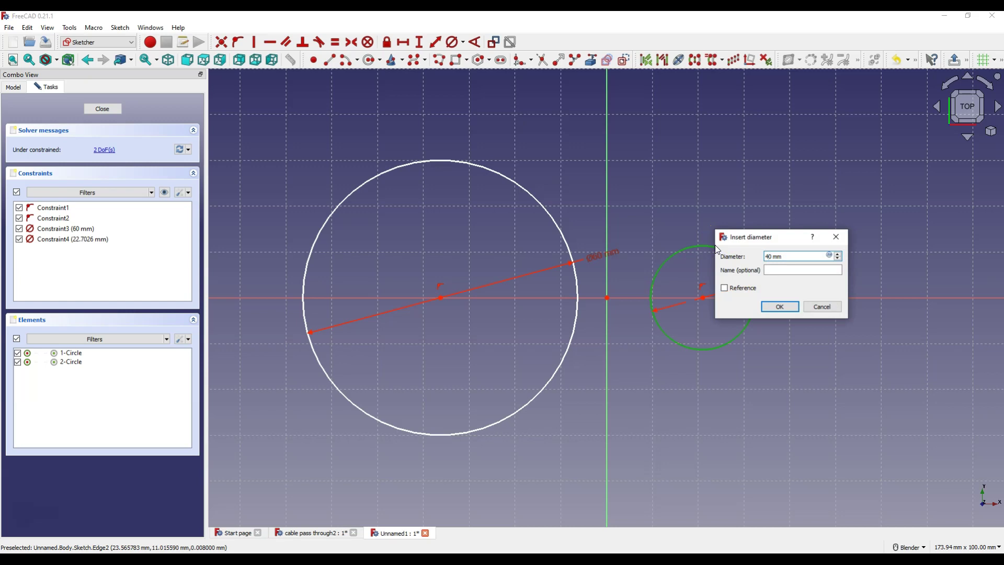
{"action": "key", "text": "Return"}
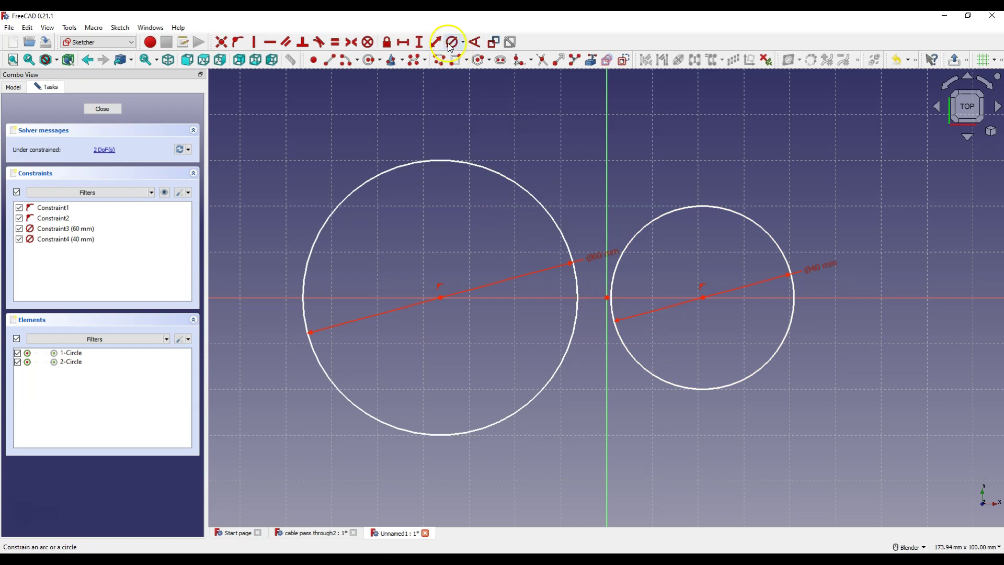
{"action": "key", "text": "Escape"}
- Constrain the two circle centres 40 mm apart horizontally
{"action": "left_click", "coordinate": [441, 297]}
{"action": "left_click", "coordinate": [702, 297]}
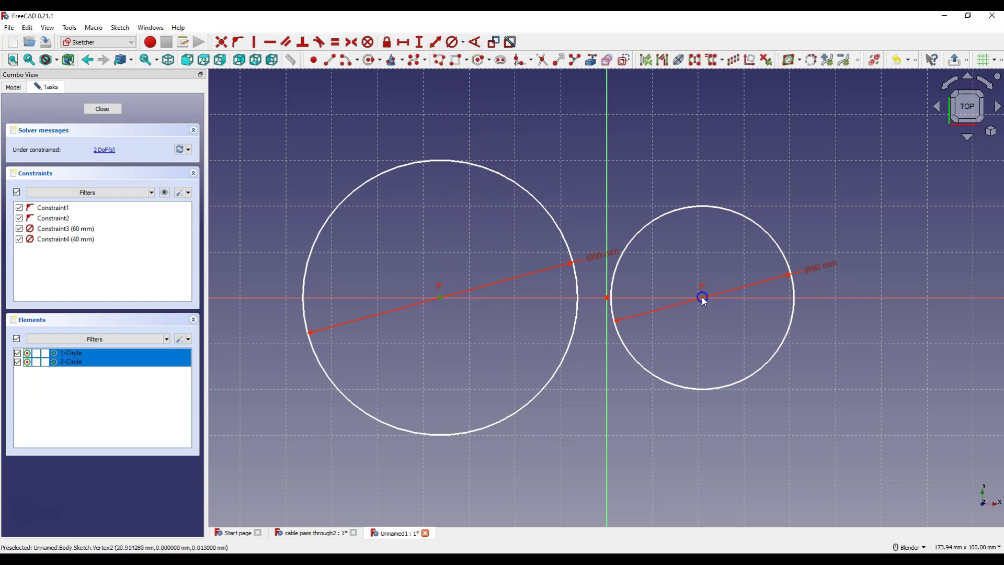
{"action": "left_click", "coordinate": [403, 47]}
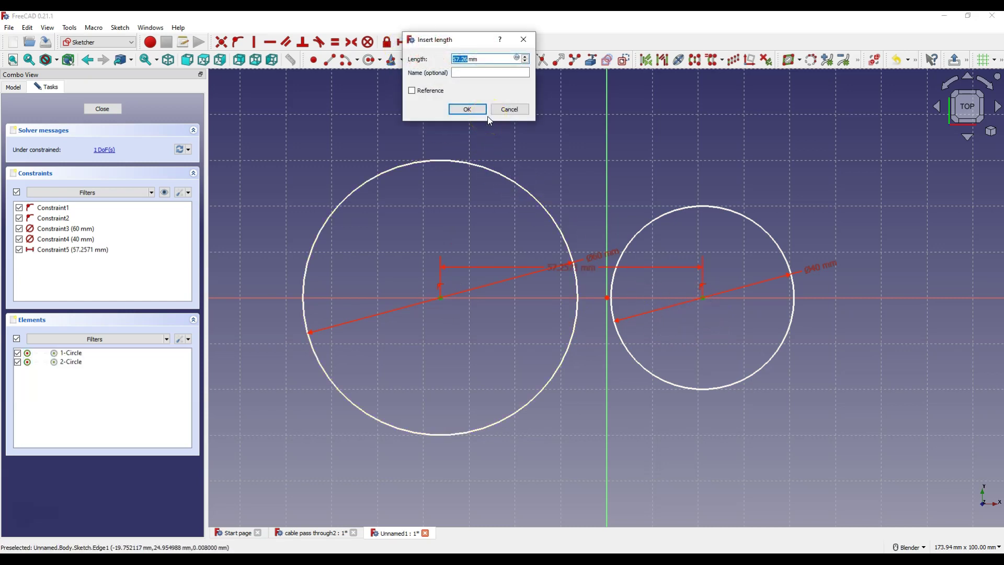
{"action": "type", "text": "40"}
{"action": "key", "text": "Return"}
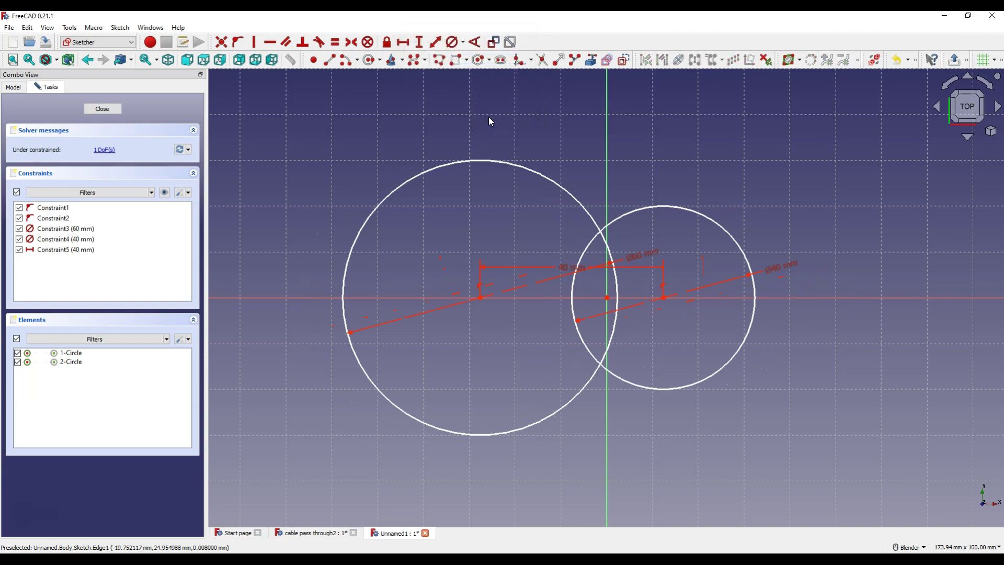
- Place a sketch point on the outer edge of each circle
{"action": "left_click", "coordinate": [506, 113]}
{"action": "left_click", "coordinate": [315, 61]}
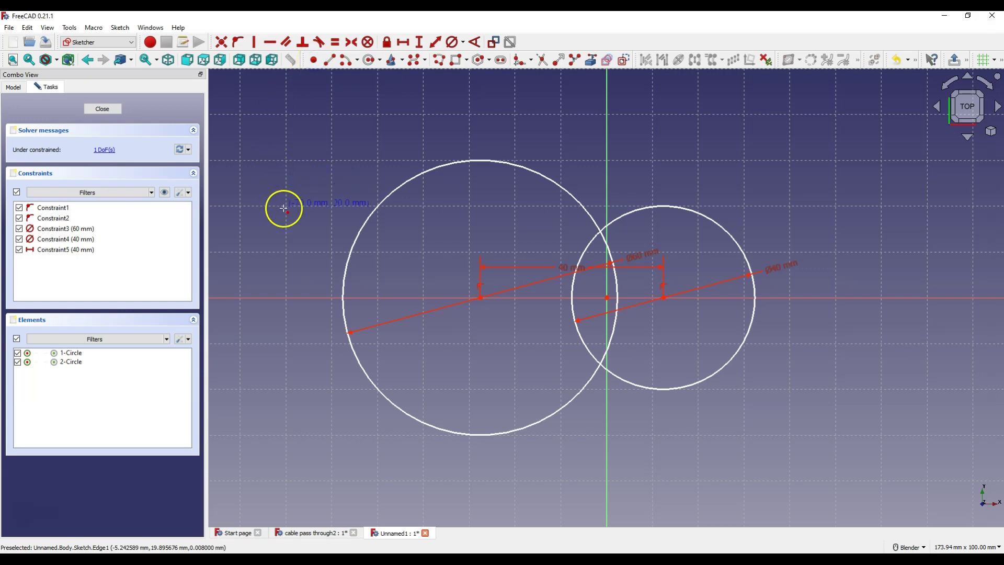
{"action": "left_click", "coordinate": [347, 274]}
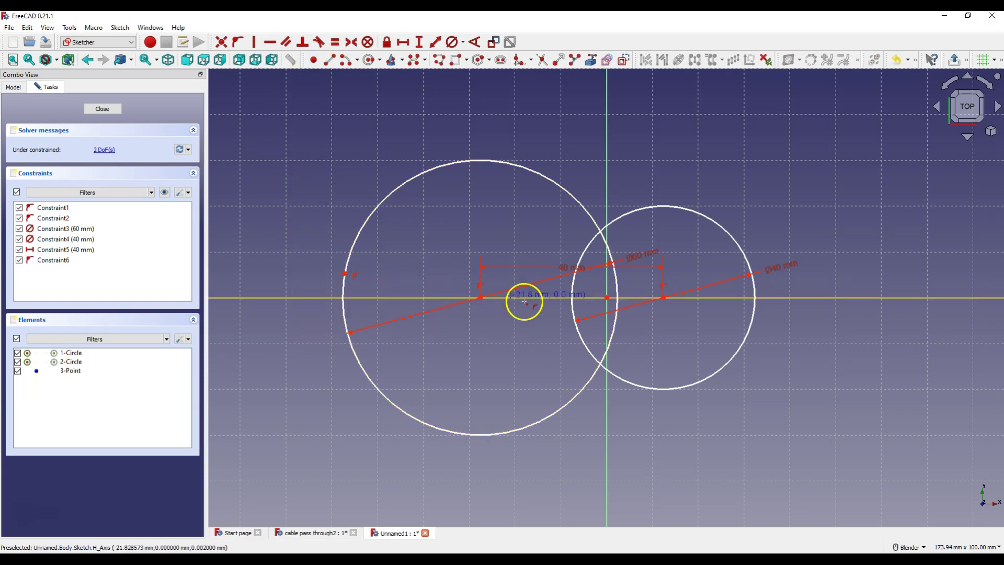
{"action": "left_click", "coordinate": [752, 316]}
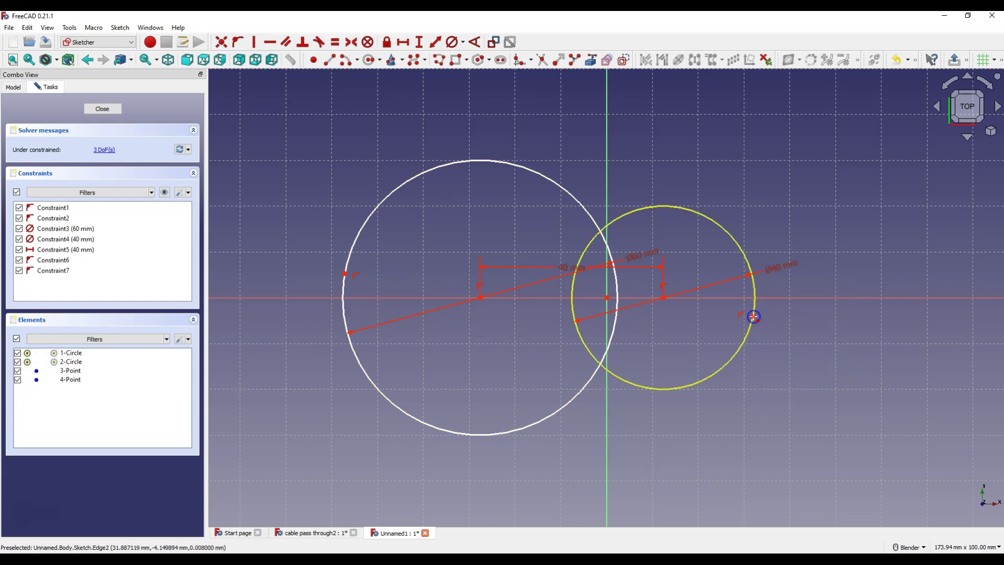
{"action": "right_click", "coordinate": [702, 337]}
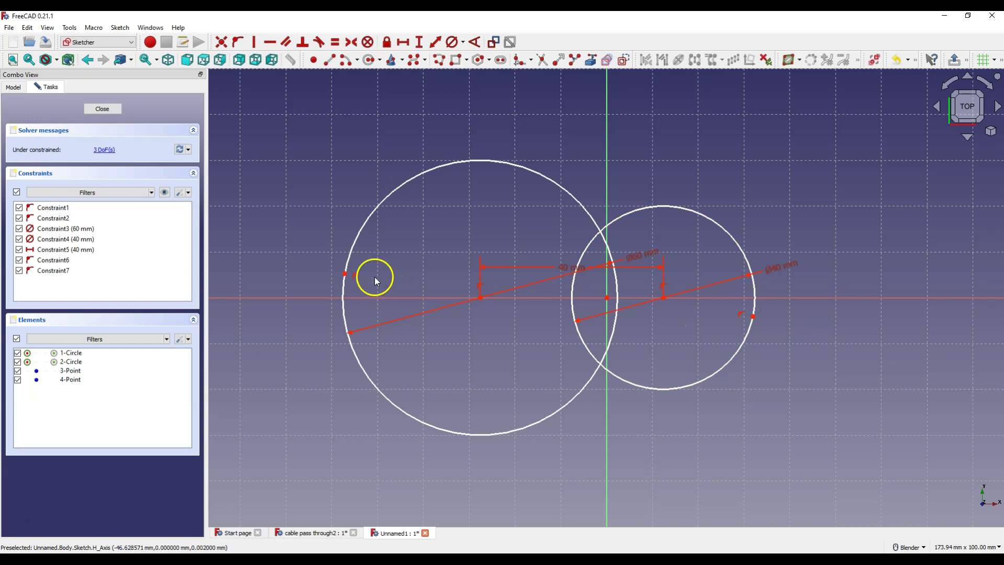
- Put both outer points on the horizontal axis and make them symmetric about the origin
{"action": "left_click", "coordinate": [345, 274]}
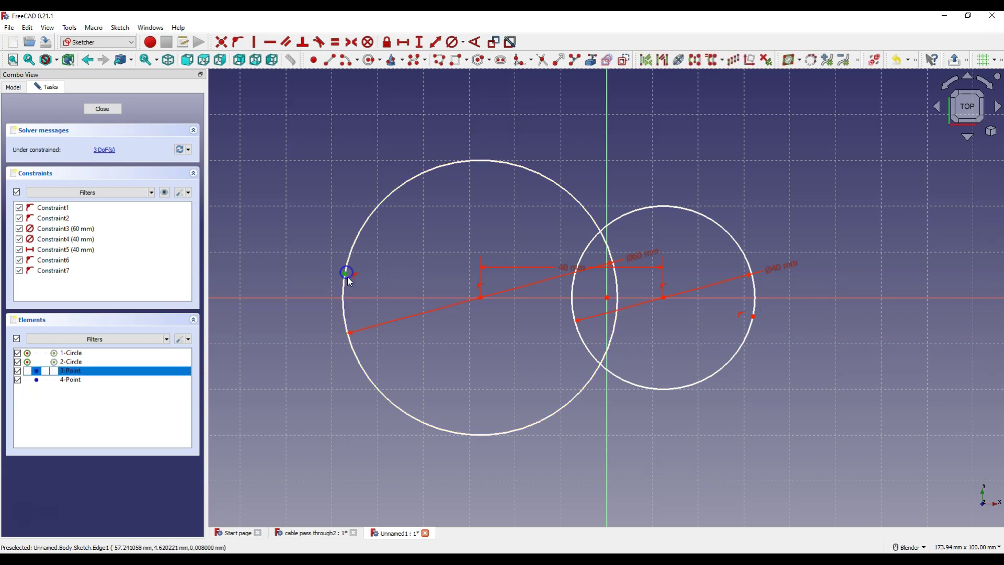
{"action": "left_click", "coordinate": [355, 298]}
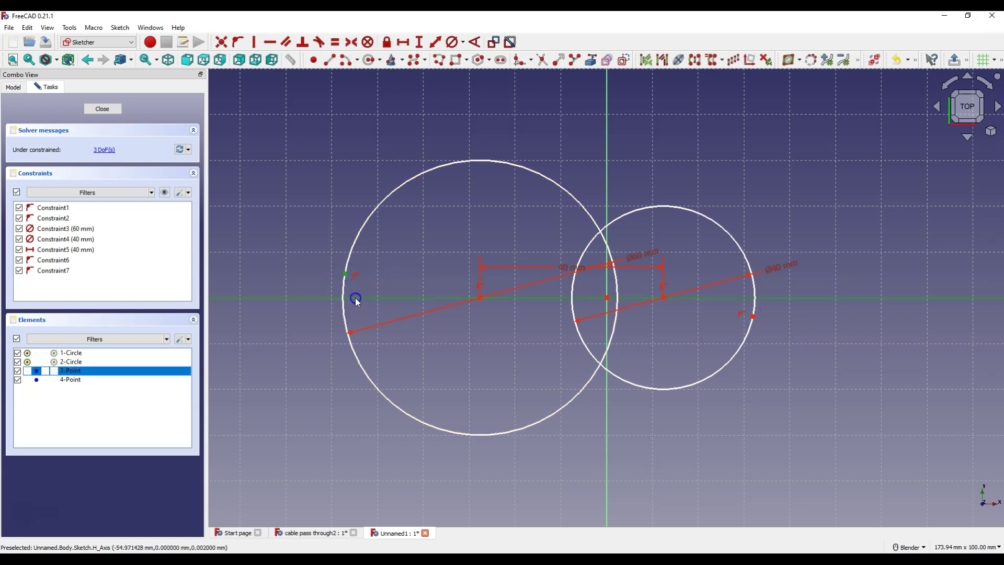
{"action": "left_click", "coordinate": [236, 46]}
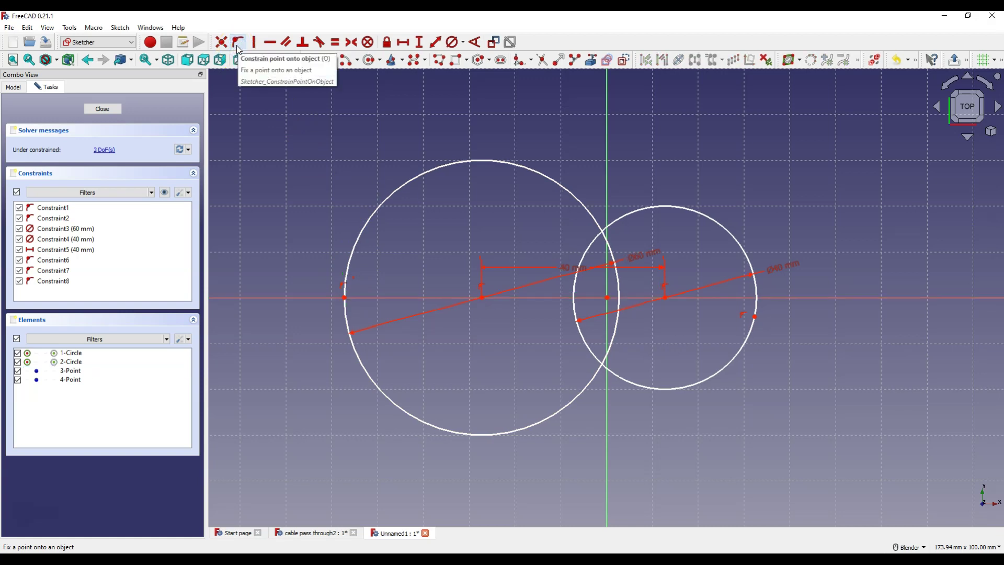
{"action": "left_click", "coordinate": [754, 317]}
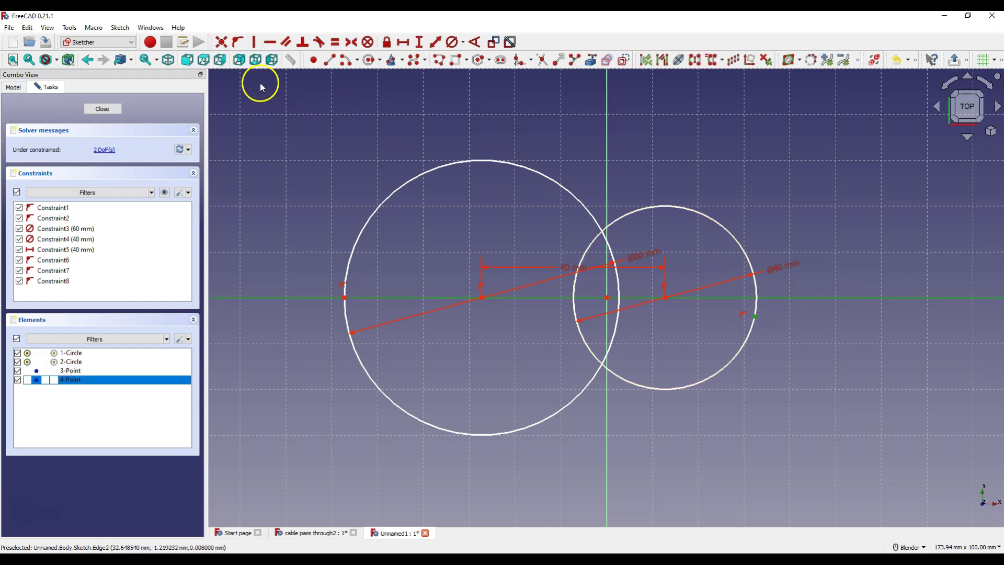
{"action": "left_click", "coordinate": [239, 43]}
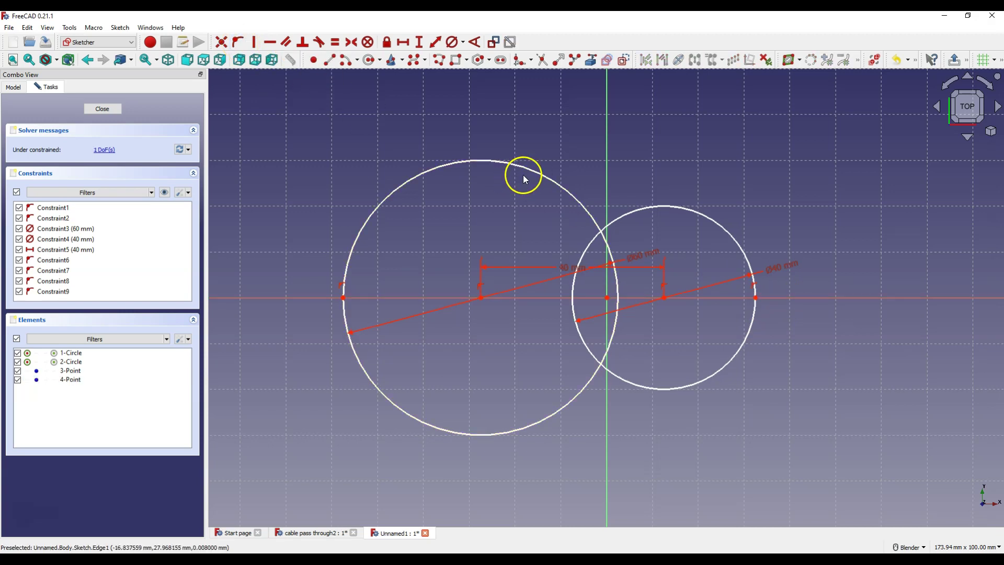
{"action": "left_click", "coordinate": [344, 298]}
{"action": "left_click", "coordinate": [756, 297]}
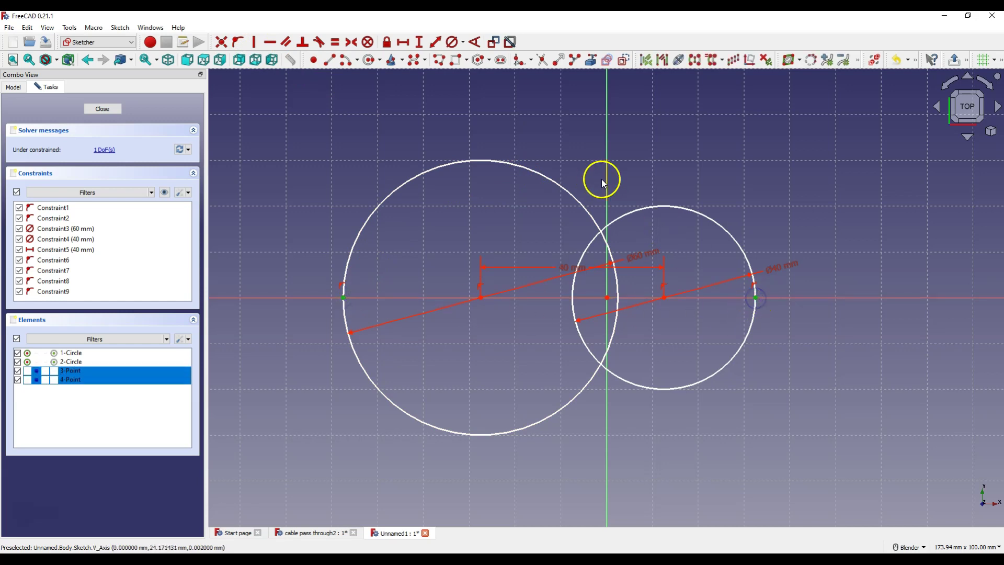
{"action": "left_click", "coordinate": [353, 45]}
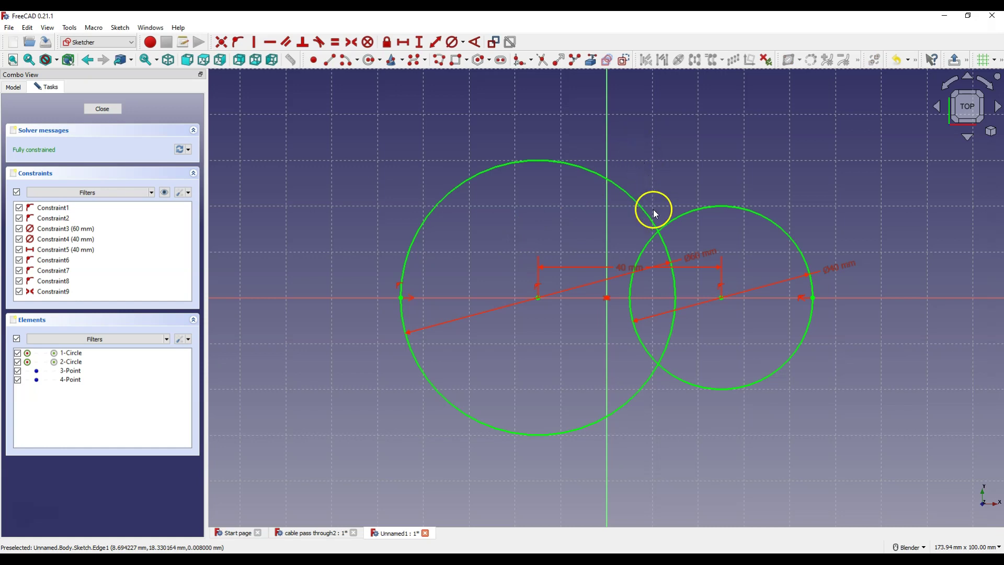
- Trim the inner overlapping arcs of both circles to leave one figure-eight profile
{"action": "left_click", "coordinate": [541, 61]}
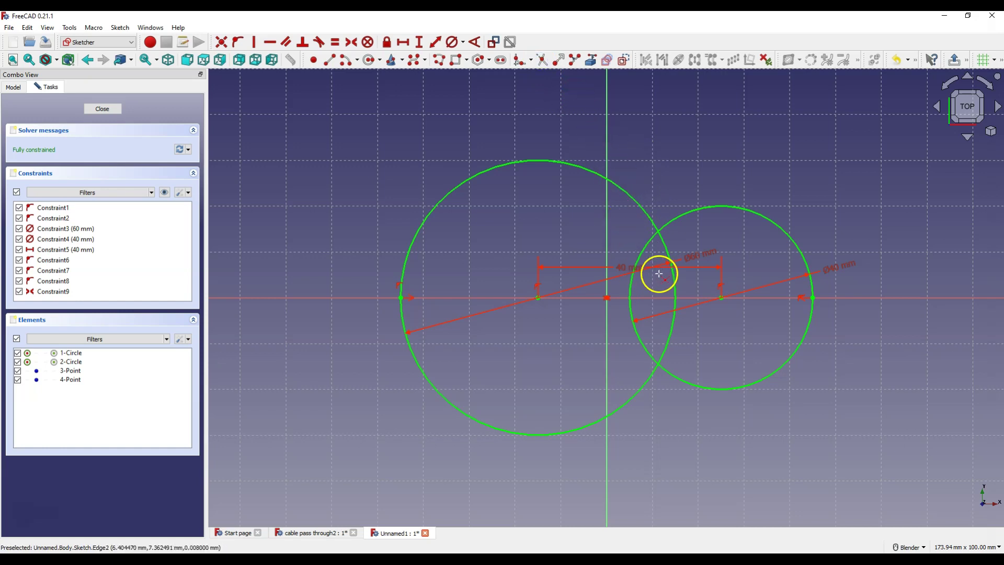
{"action": "left_click", "coordinate": [649, 240]}
{"action": "left_click", "coordinate": [664, 246]}
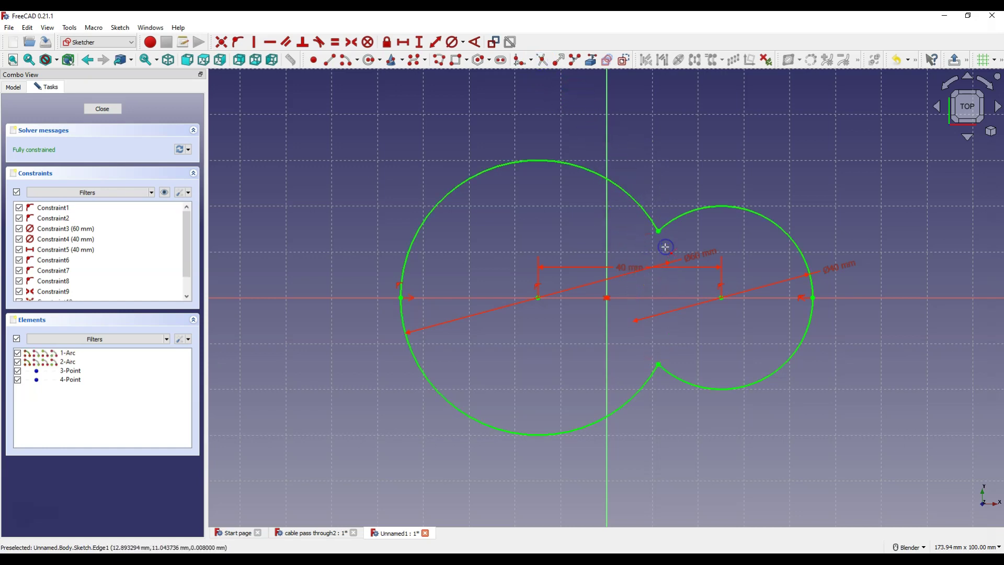
{"action": "right_click", "coordinate": [638, 179]}
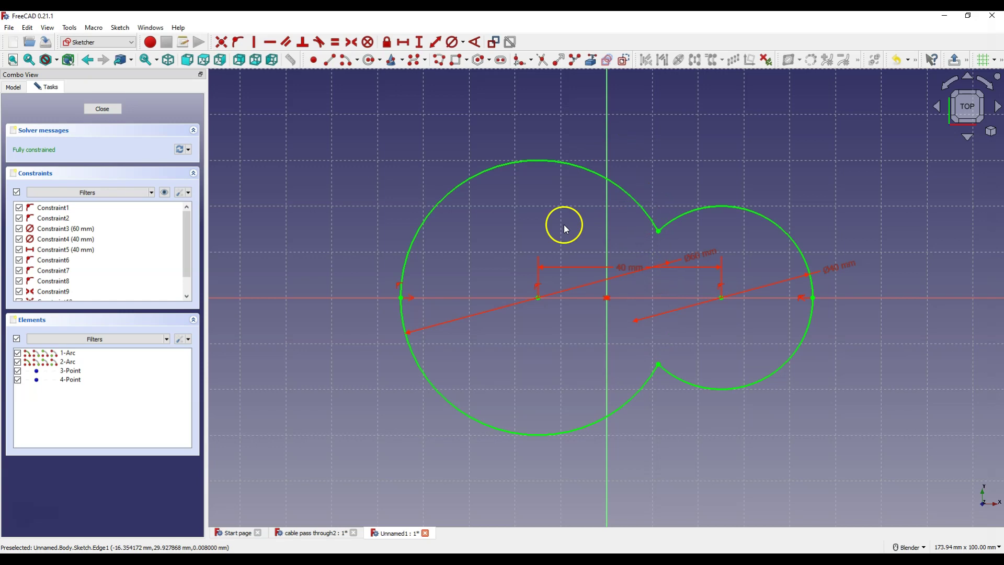
{"action": "left_click", "coordinate": [501, 60]}
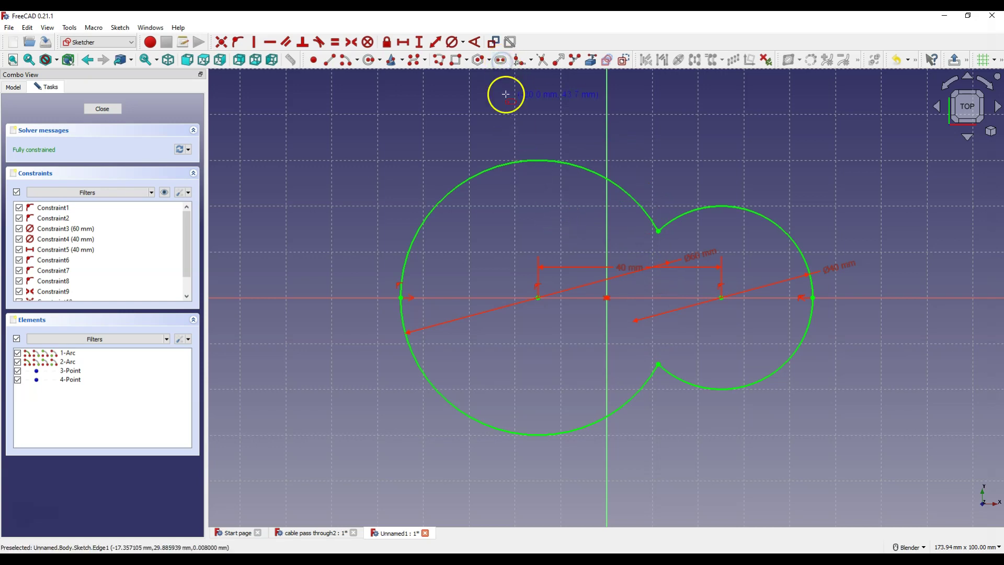
- Draw a slot on the horizontal axis around the figure-eight with 50 mm straight edges
{"action": "left_click", "coordinate": [461, 297]}
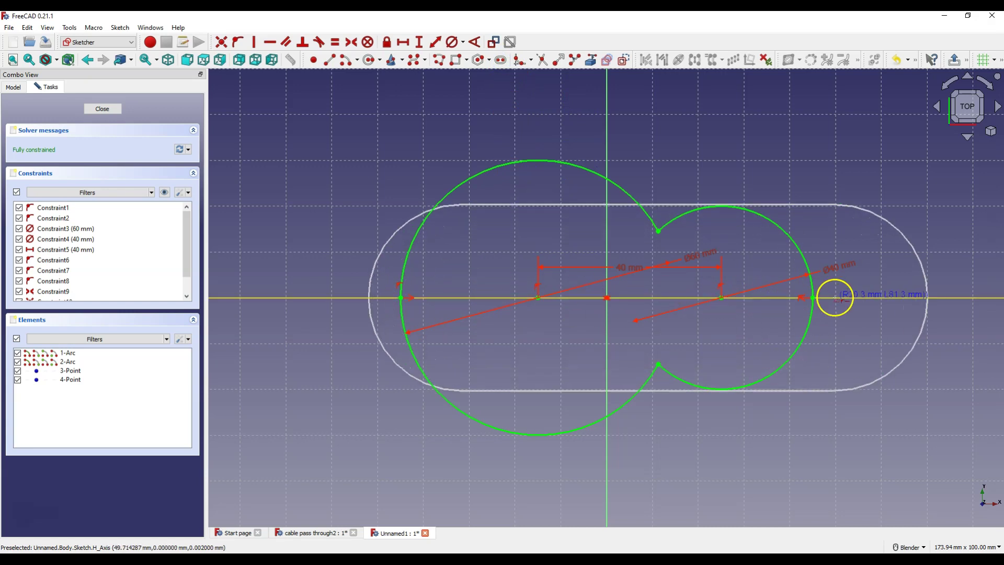
{"action": "left_click", "coordinate": [836, 298]}
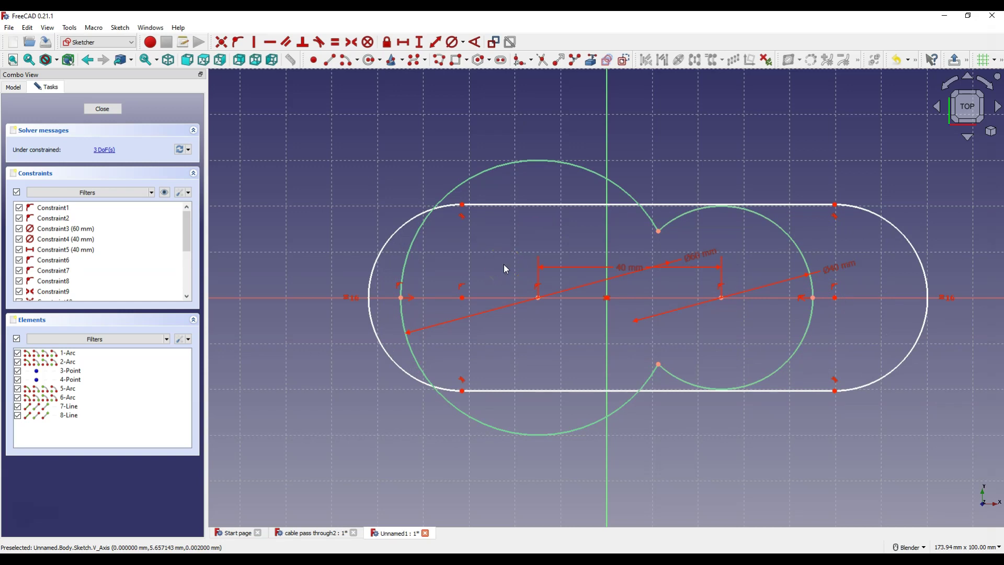
{"action": "left_click", "coordinate": [411, 47]}
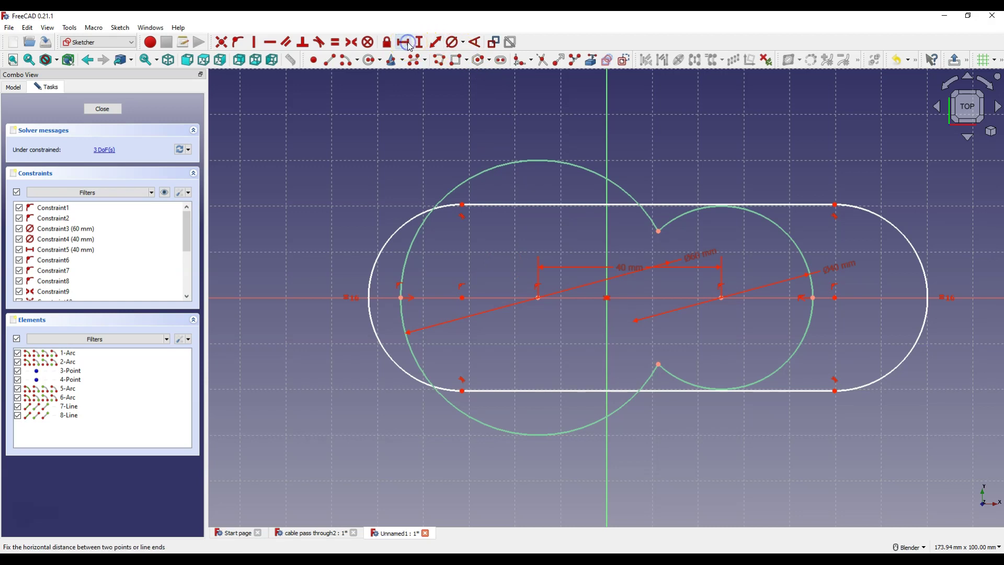
{"action": "left_click", "coordinate": [667, 204]}
{"action": "type", "text": "50"}
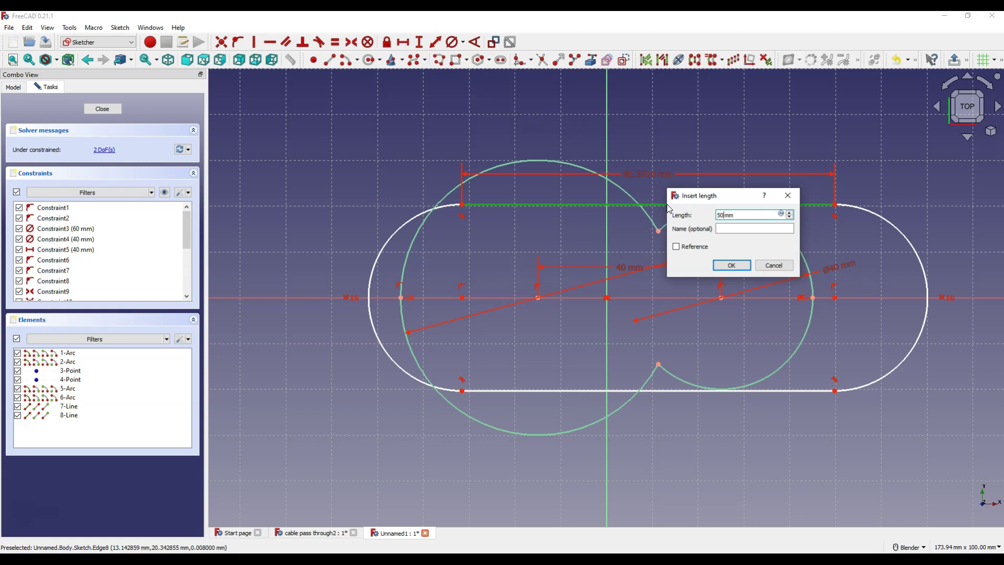
{"action": "left_click", "coordinate": [731, 266]}
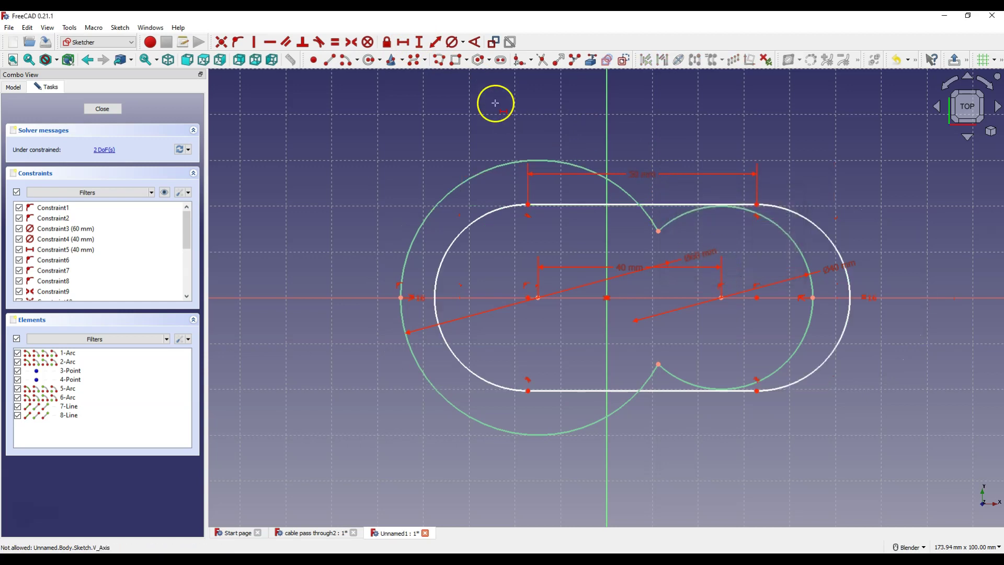
- Give the slot a 70 mm height and make its top endpoints symmetric about the vertical axis
{"action": "left_click", "coordinate": [420, 42]}
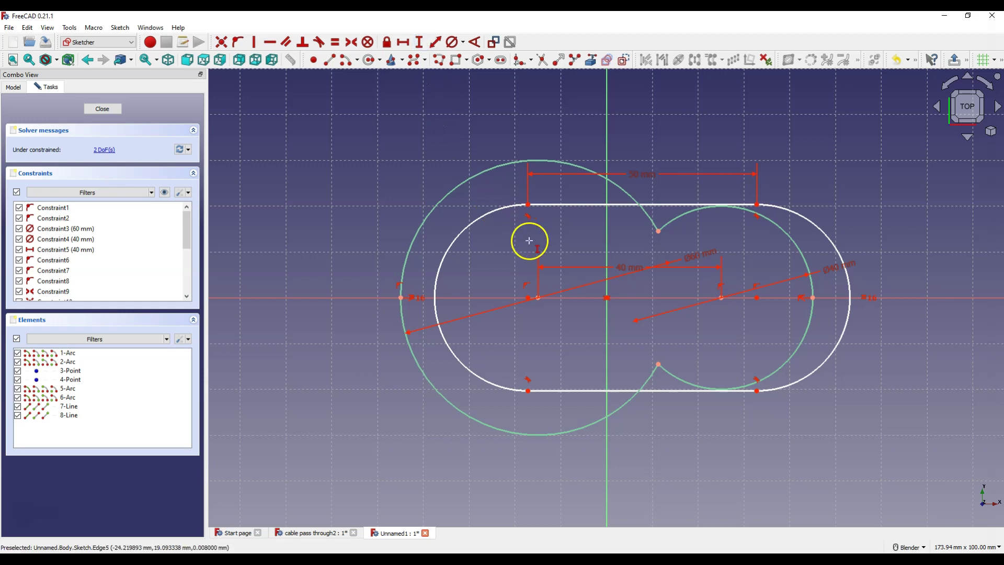
{"action": "left_click", "coordinate": [529, 204]}
{"action": "left_click", "coordinate": [528, 390]}
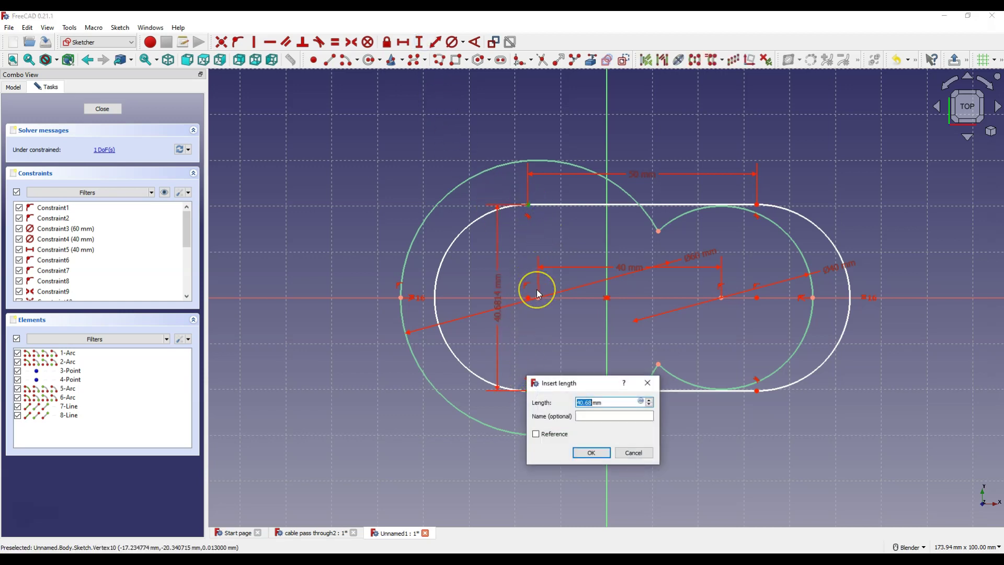
{"action": "type", "text": "70"}
{"action": "left_click", "coordinate": [595, 453]}
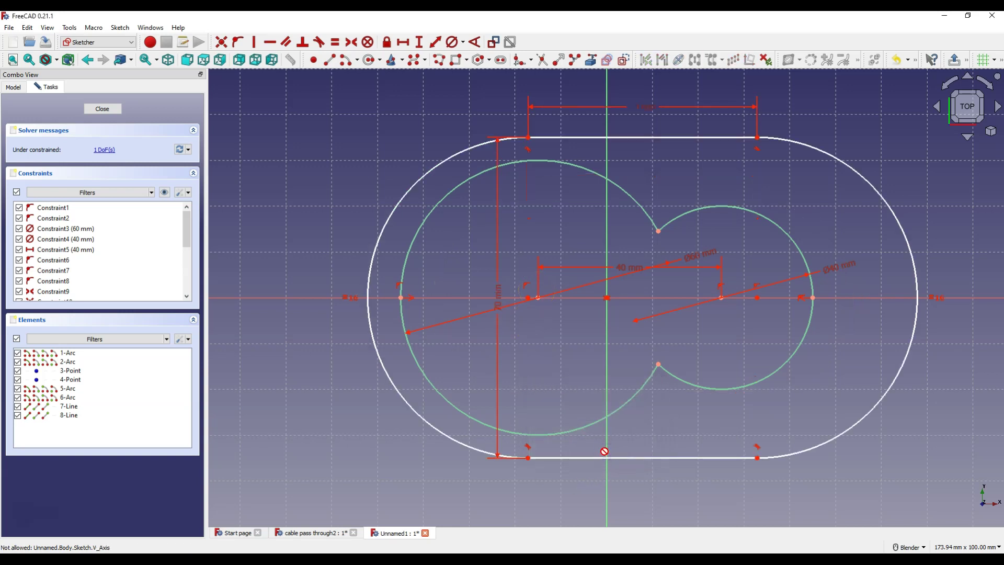
{"action": "left_click", "coordinate": [534, 279]}
{"action": "left_click", "coordinate": [533, 227]}
{"action": "left_click", "coordinate": [529, 136]}
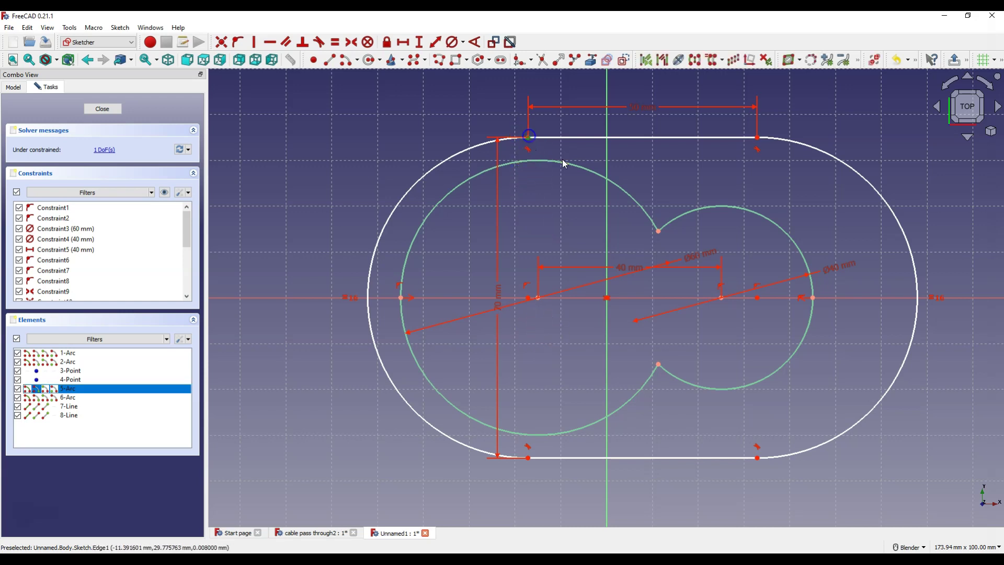
{"action": "left_click", "coordinate": [757, 138]}
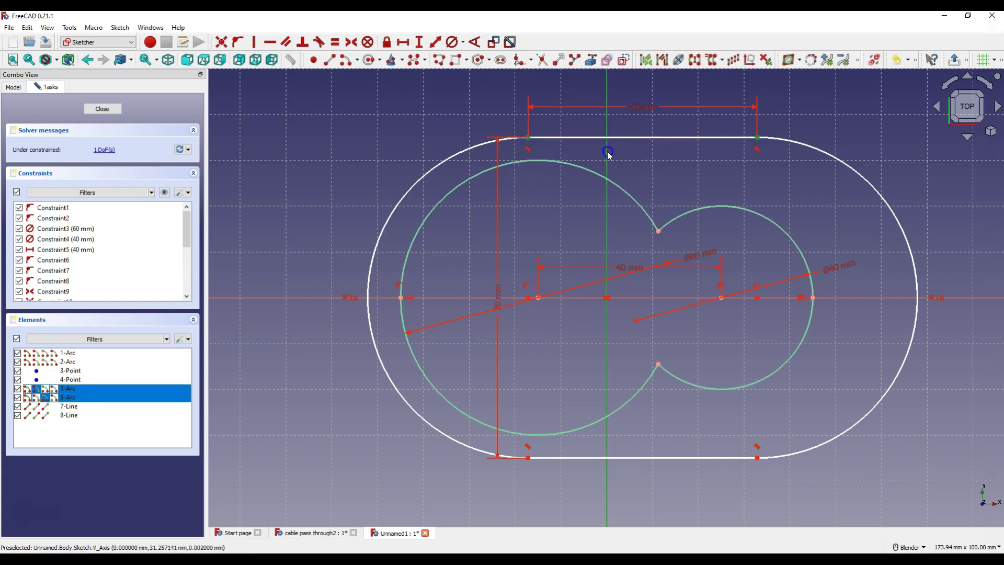
{"action": "left_click", "coordinate": [354, 45]}
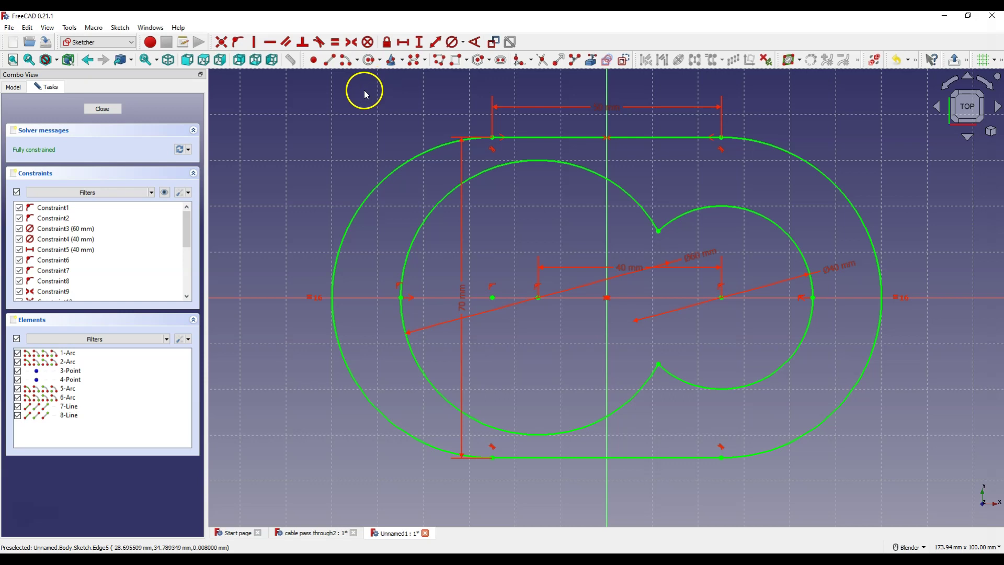
- Close the sketch and pad it to a 3 mm-thick plate
{"action": "left_click", "coordinate": [99, 108]}
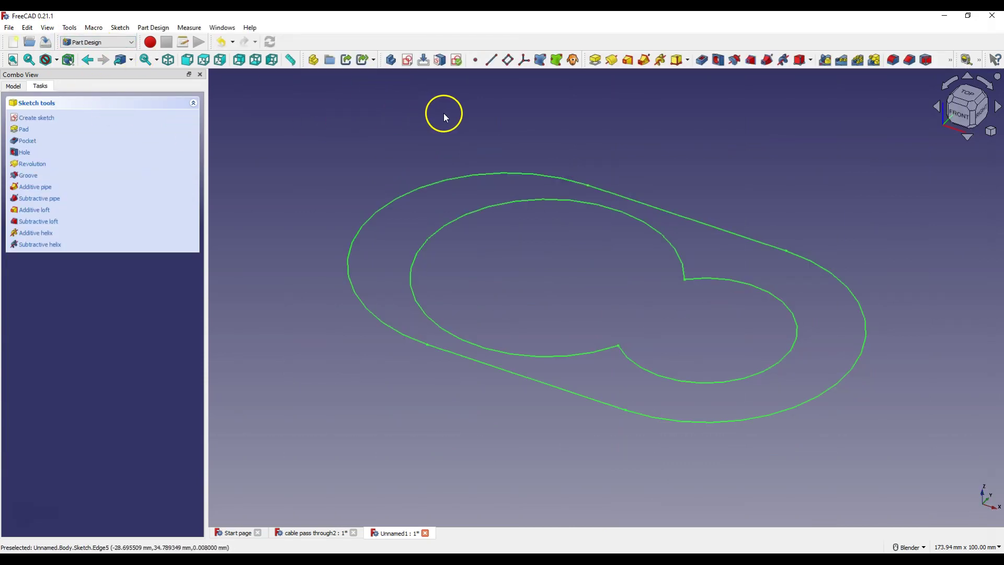
{"action": "left_click", "coordinate": [594, 61]}
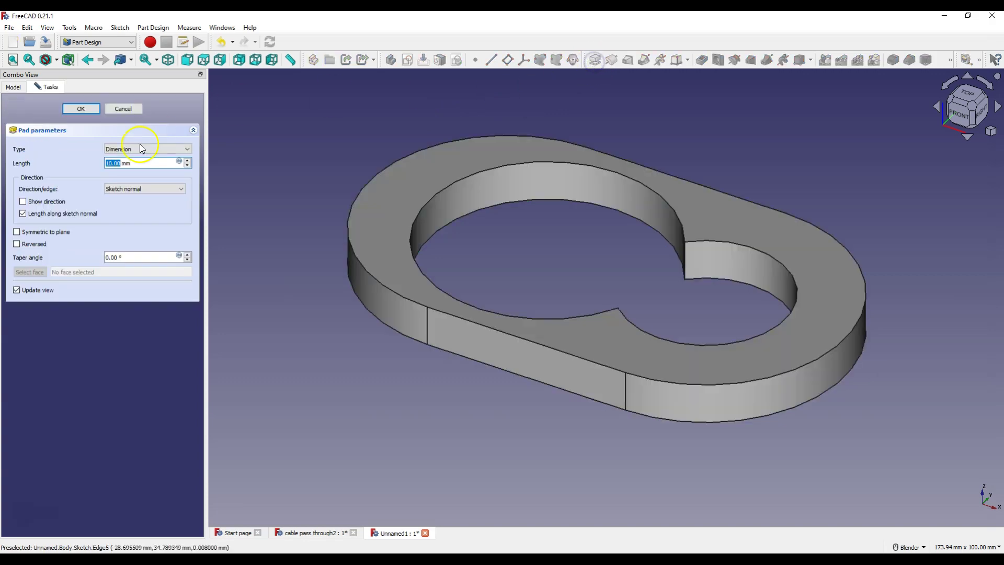
{"action": "type", "text": "3"}
{"action": "left_click", "coordinate": [80, 108]}
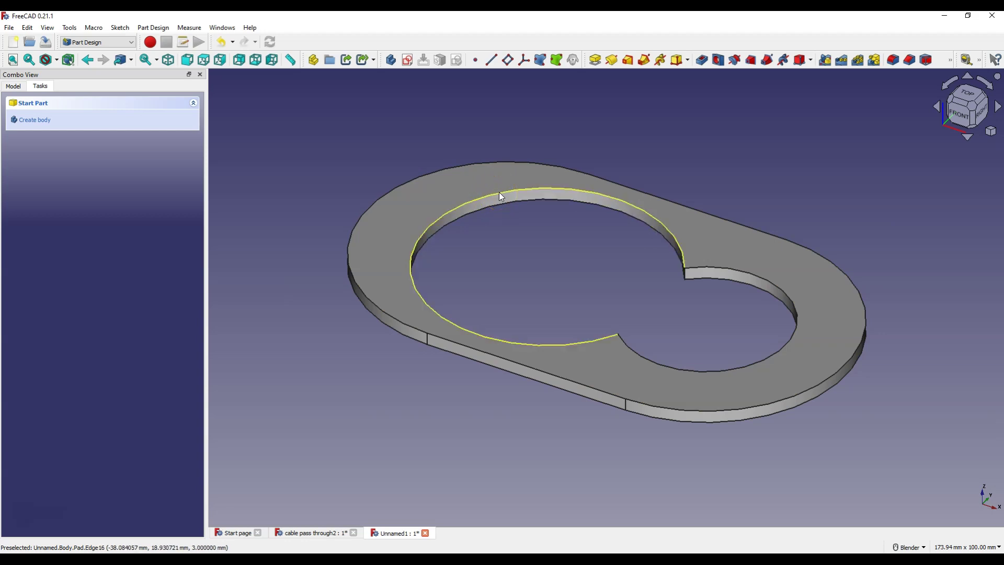
- Copy the Pad's sketch without its XY-plane dependency, creating Sketch001
{"action": "mouse_move", "coordinate": [499, 193]}
{"action": "left_mouse_down"}
{"action": "mouse_move", "coordinate": [472, 209]}
{"action": "mouse_move", "coordinate": [478, 221]}
{"action": "left_mouse_up"}
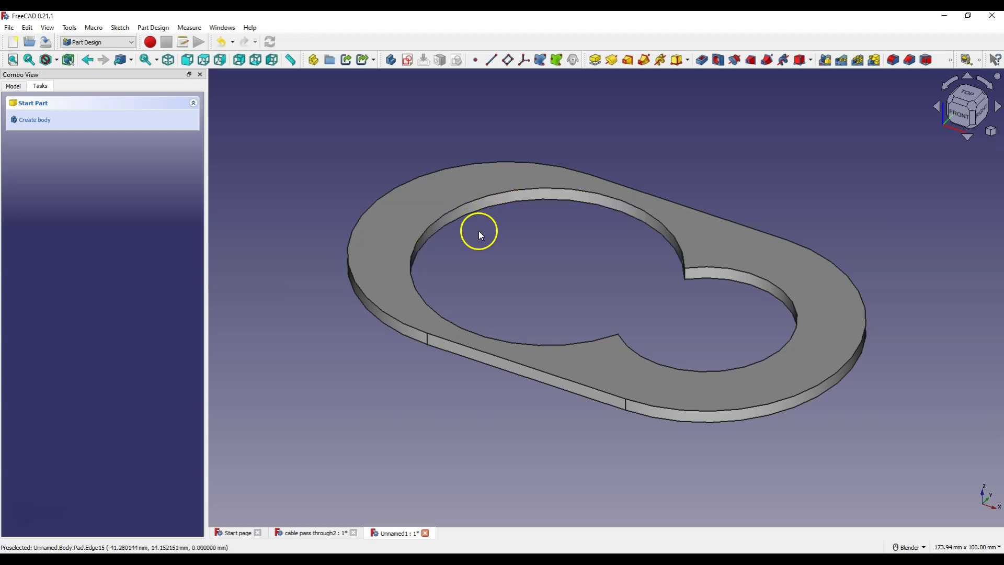
{"action": "left_click", "coordinate": [12, 86]}
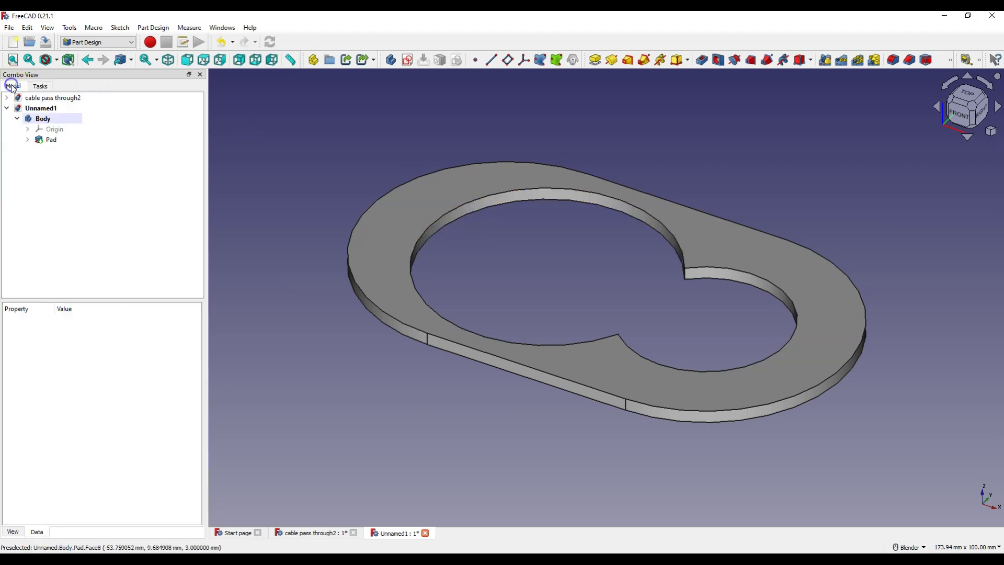
{"action": "left_click", "coordinate": [26, 140]}
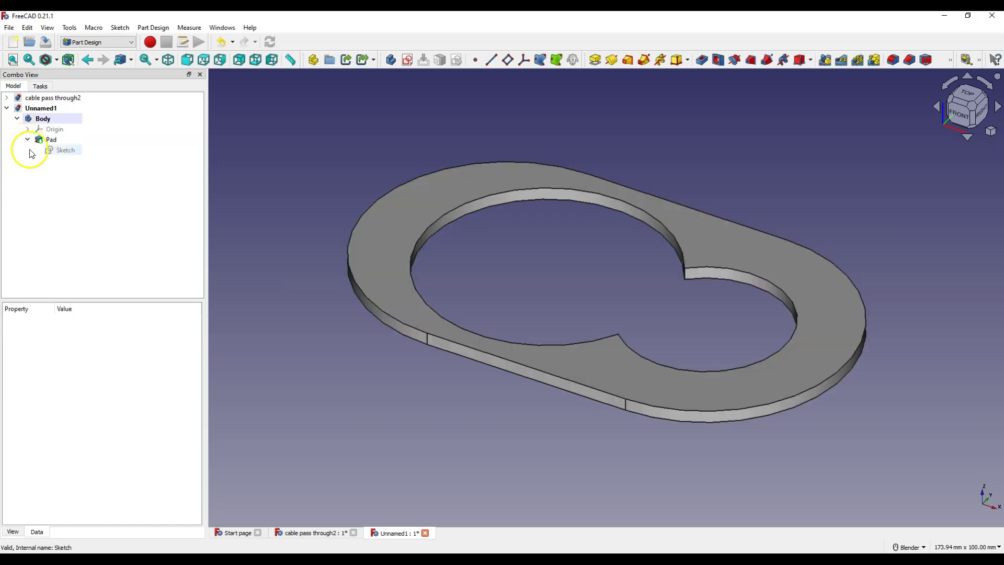
{"action": "left_click", "coordinate": [62, 151]}
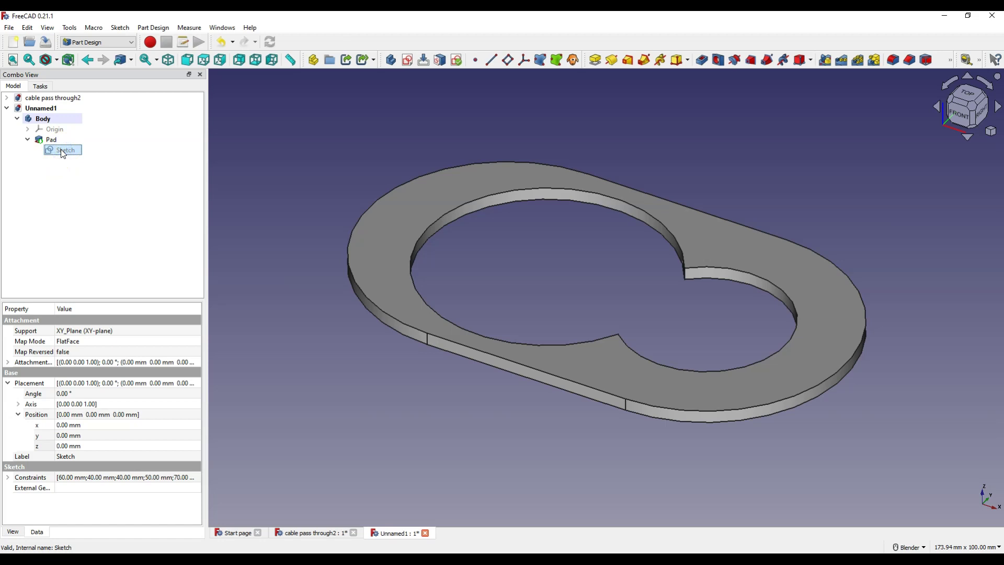
{"action": "key", "text": "ctrl+e"}
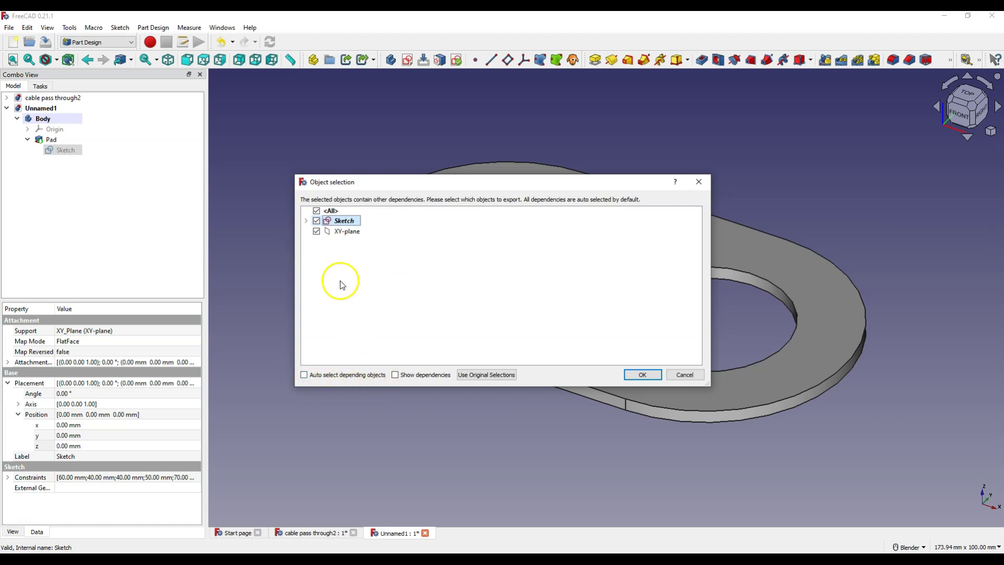
{"action": "left_click", "coordinate": [316, 220]}
{"action": "left_click", "coordinate": [643, 375]}
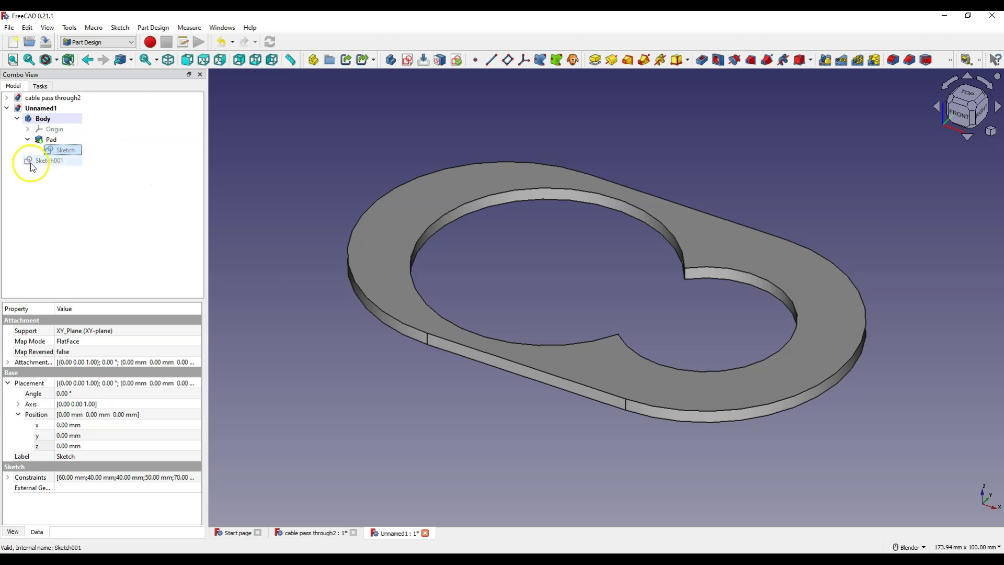
- Hide the Pad and show Sketch001 using Space in the model tree
{"action": "left_click", "coordinate": [158, 210]}
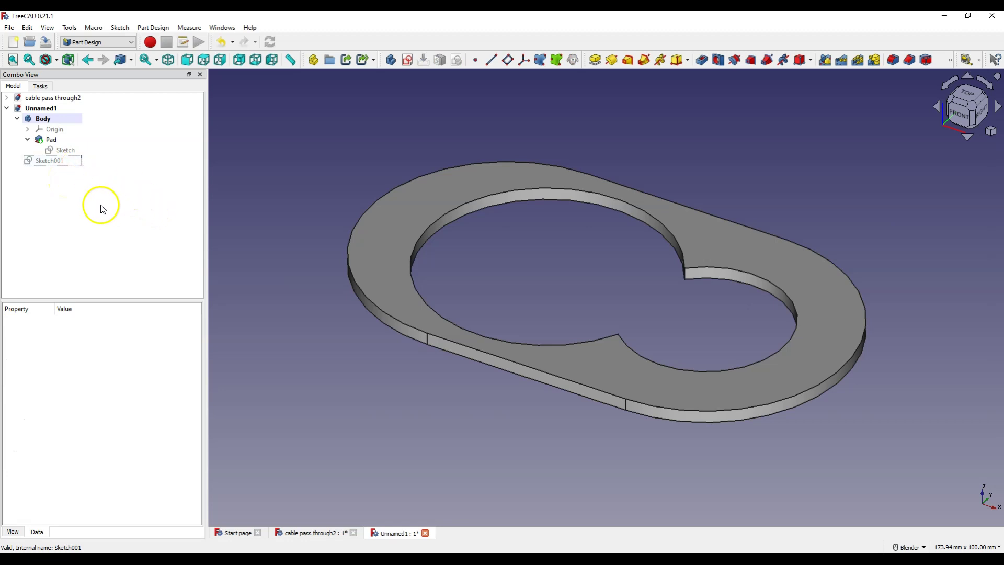
{"action": "left_click", "coordinate": [50, 139]}
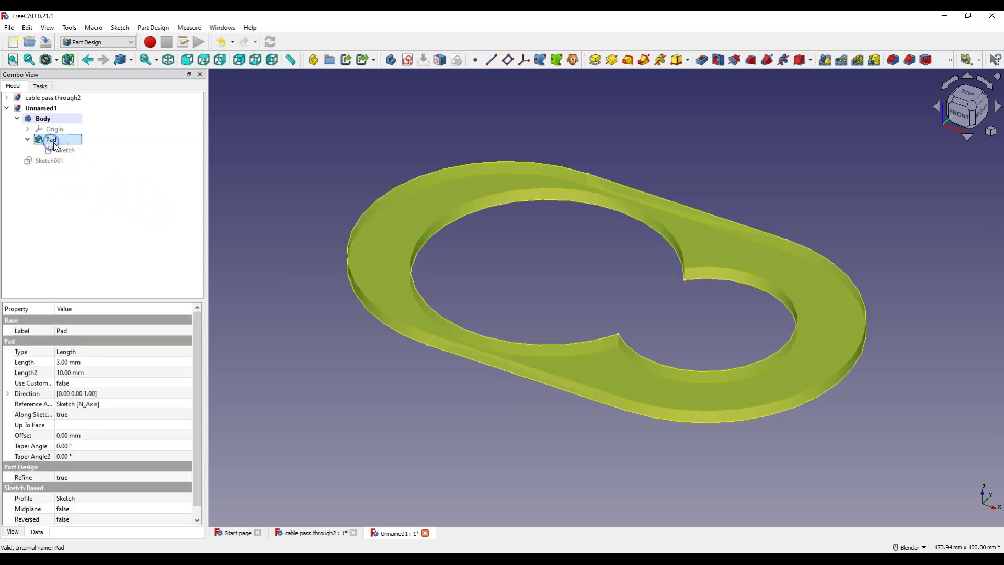
{"action": "key", "text": "space"}
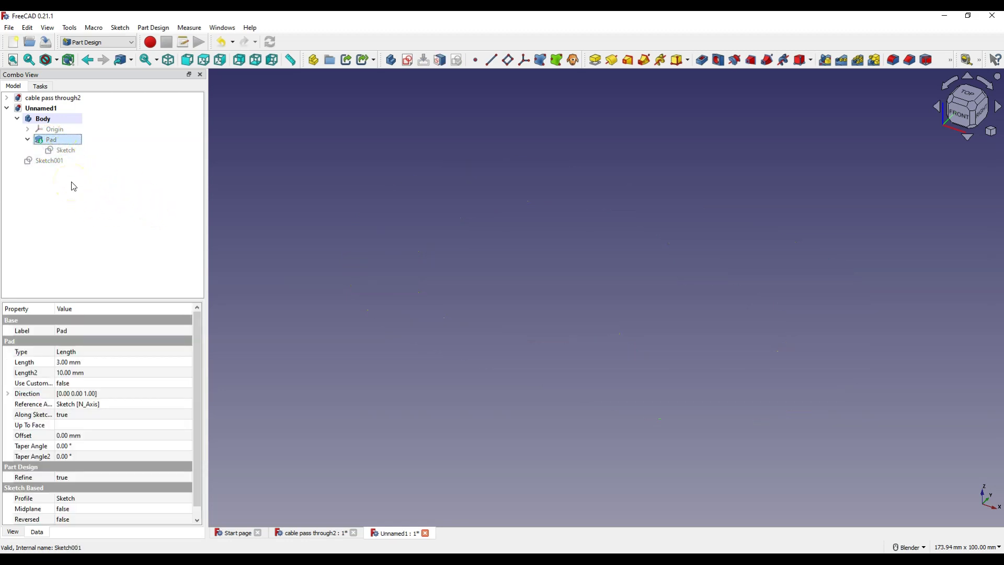
{"action": "left_click", "coordinate": [76, 186]}
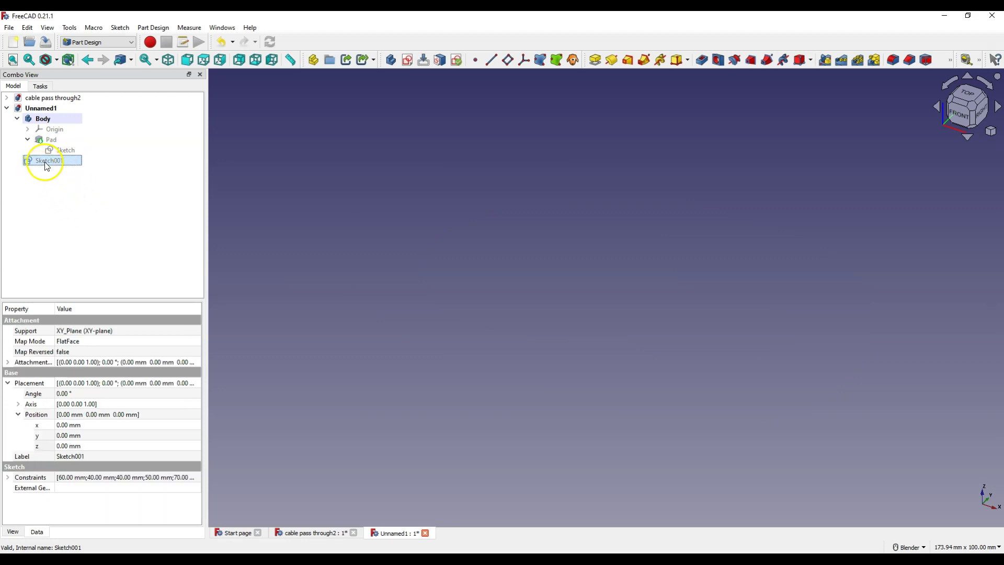
{"action": "key", "text": "space"}
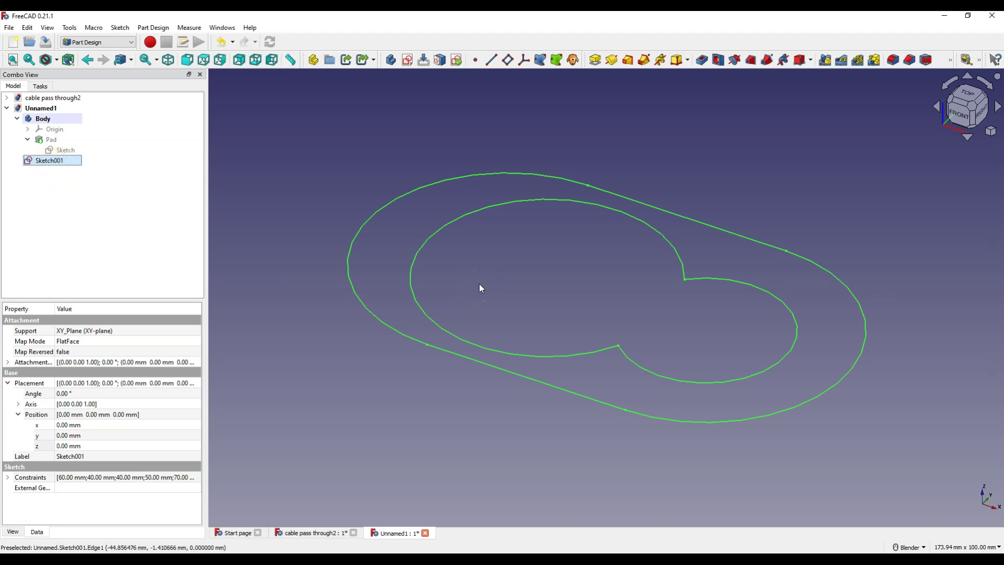
- Open Sketch001 for editing and review its slot and figure-eight geometry
{"action": "double_click", "coordinate": [52, 162]}
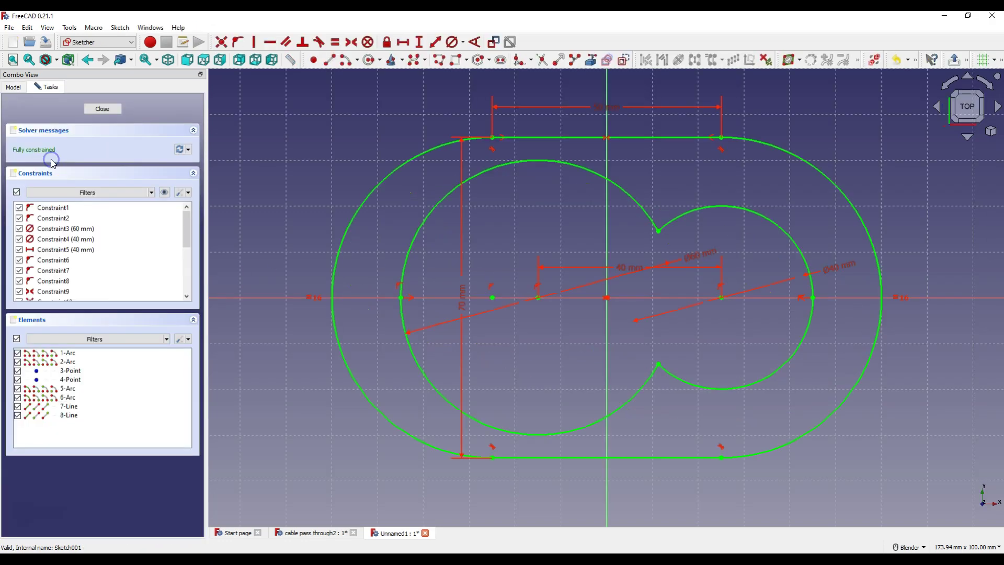
{"action": "left_click", "coordinate": [531, 259]}
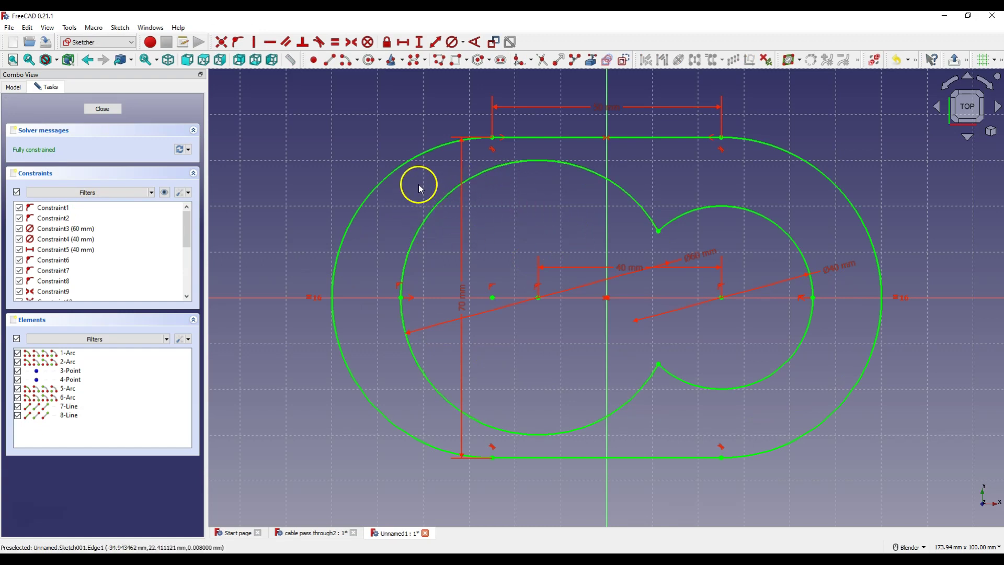
{"action": "scroll", "coordinate": [539, 314], "scroll_direction": "down", "scroll_amount": 2}
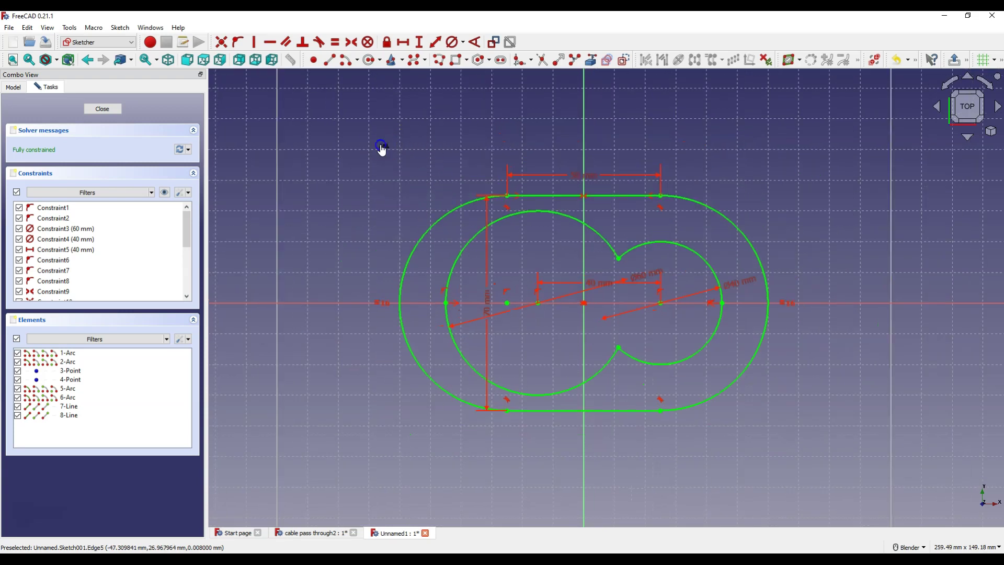
{"action": "mouse_move", "coordinate": [380, 145]}
{"action": "left_mouse_down"}
{"action": "mouse_move", "coordinate": [628, 313]}
{"action": "mouse_move", "coordinate": [744, 450]}
{"action": "mouse_move", "coordinate": [802, 442]}
{"action": "left_mouse_up"}
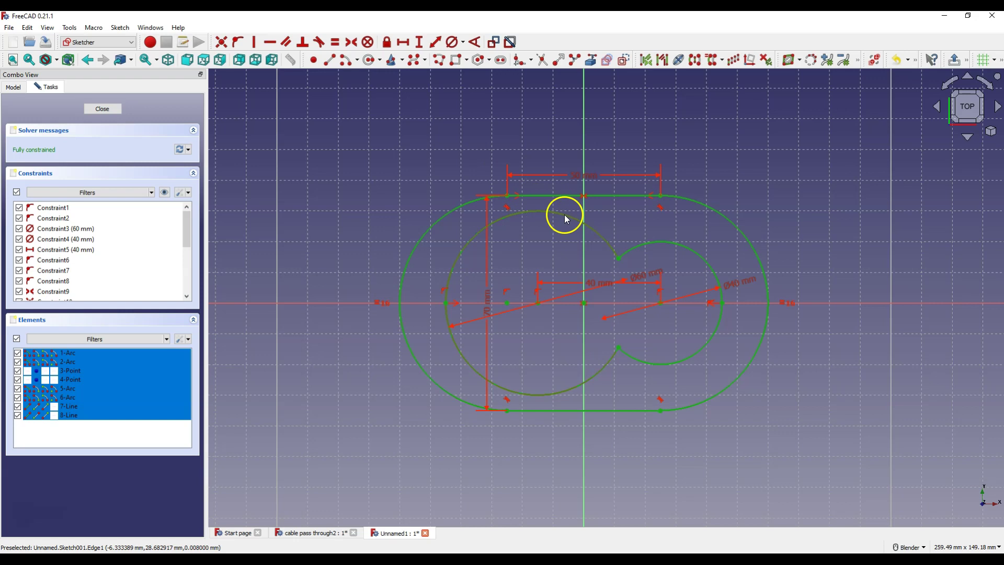
{"action": "left_click", "coordinate": [421, 173]}
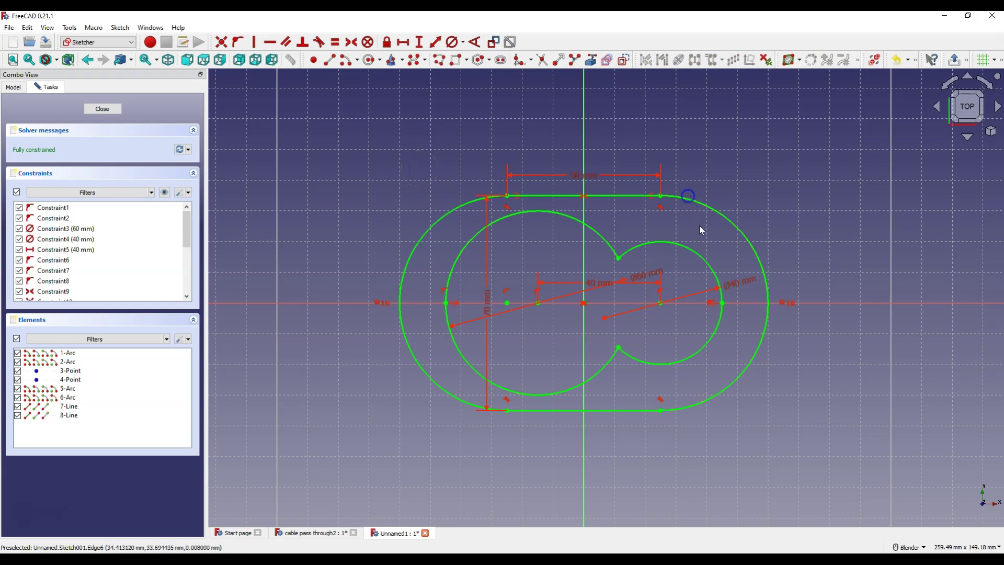
- Delete the two outer arcs and the top and bottom slot lines, then close the sketch
{"action": "left_click", "coordinate": [694, 201]}
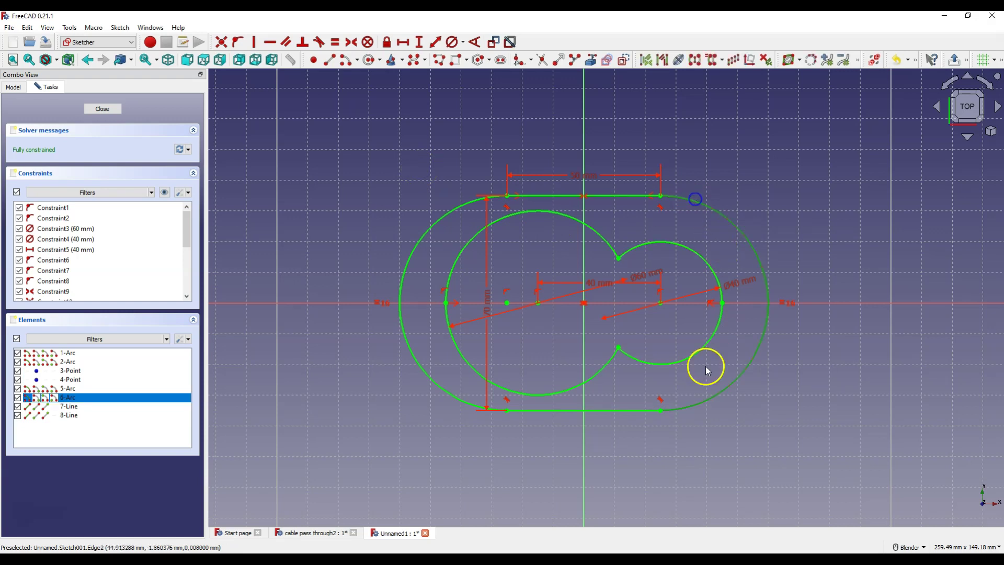
{"action": "left_click", "coordinate": [634, 414]}
{"action": "left_click", "coordinate": [454, 396]}
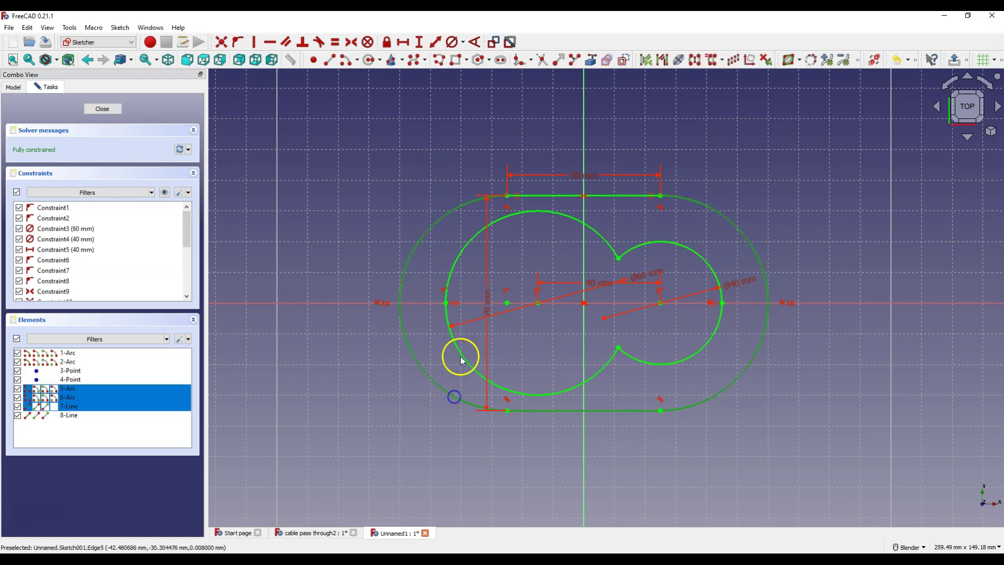
{"action": "left_click", "coordinate": [550, 198]}
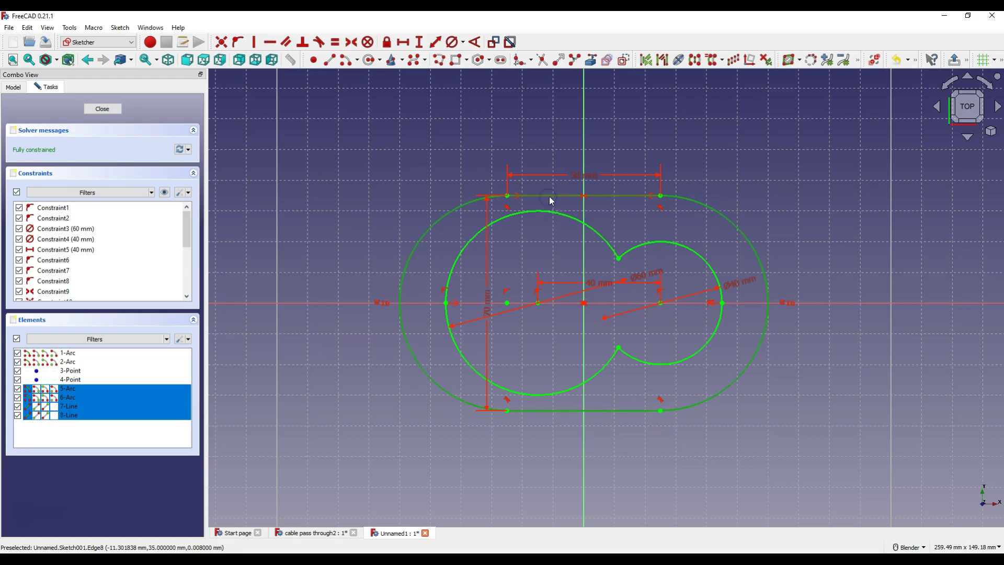
{"action": "key", "text": "Delete"}
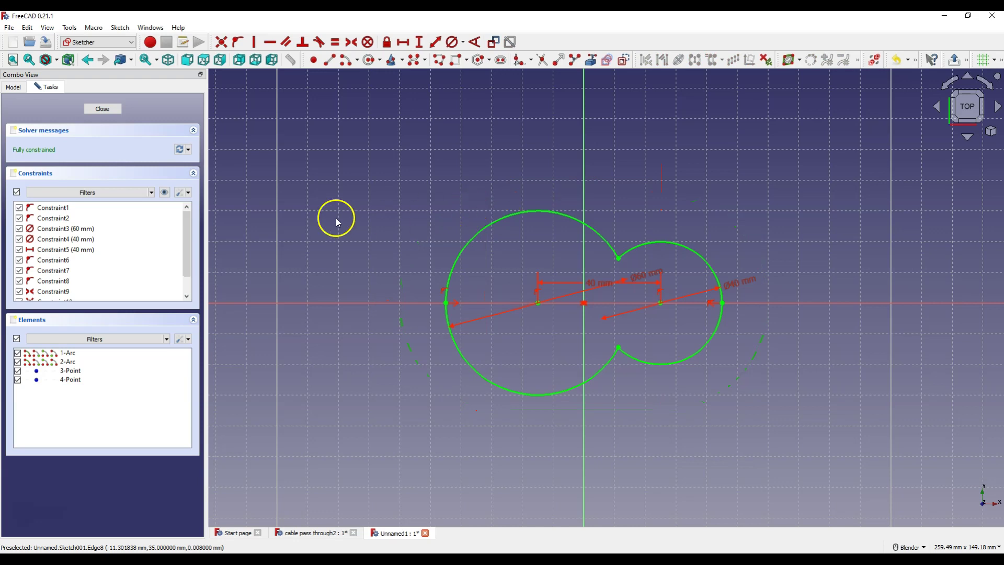
{"action": "left_click", "coordinate": [115, 110]}
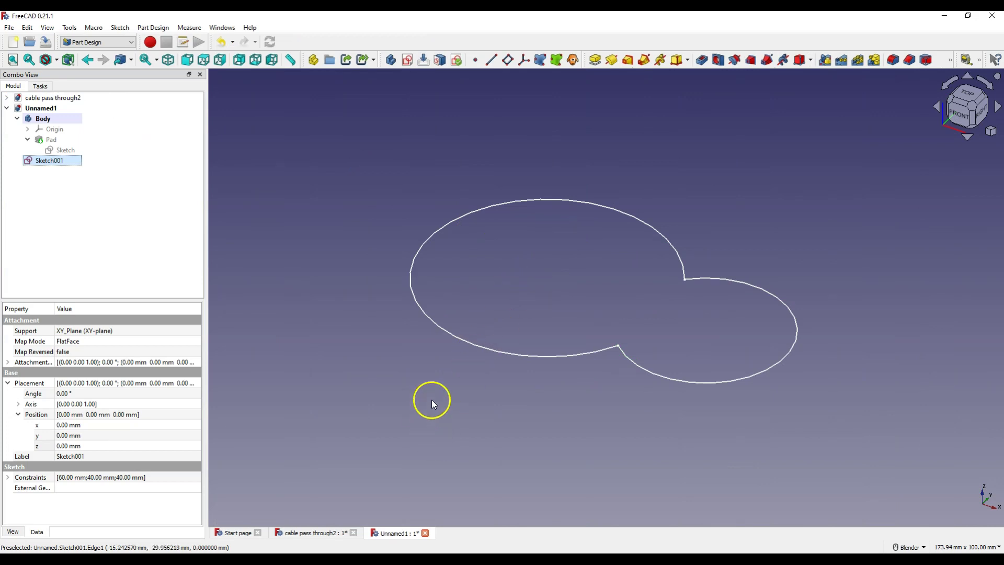
- Return to the Unnamed1 document and switch to the Part workbench
{"action": "left_click", "coordinate": [327, 532]}
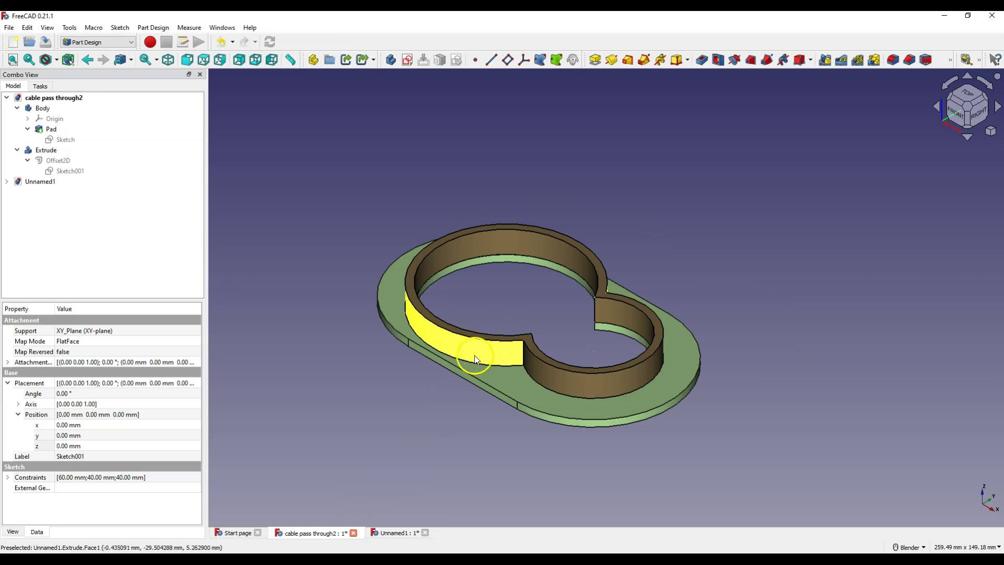
{"action": "left_click", "coordinate": [395, 533]}
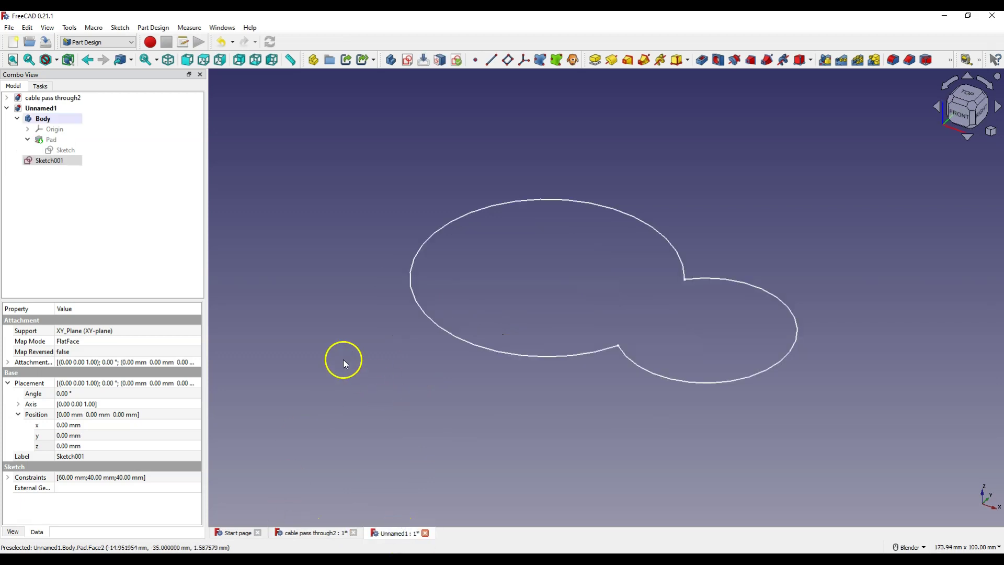
{"action": "left_click", "coordinate": [95, 41]}
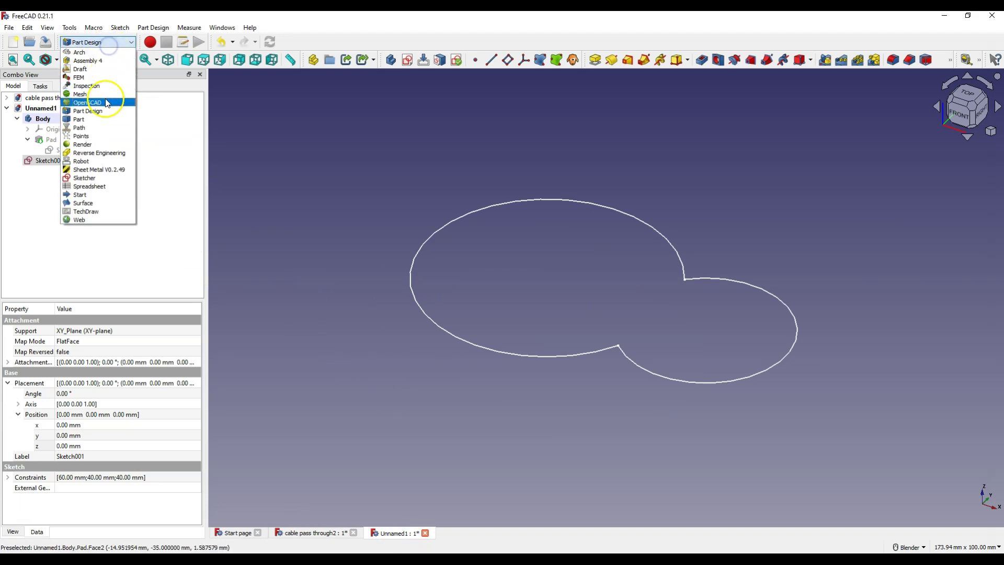
{"action": "left_click", "coordinate": [98, 120]}
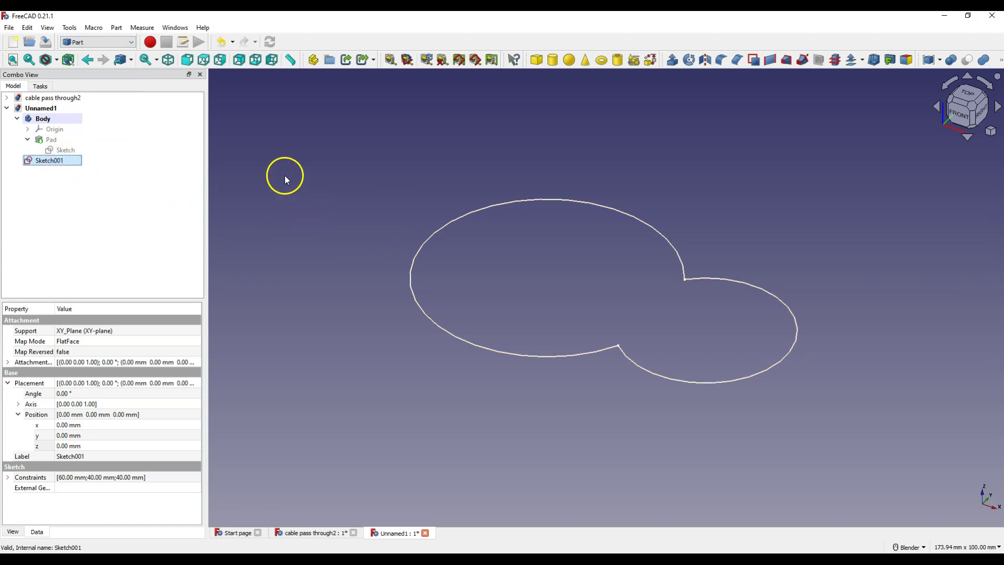
- Create a Part 2D Offset of Sketch001 with a 3 mm offset distance
{"action": "left_click", "coordinate": [119, 29]}
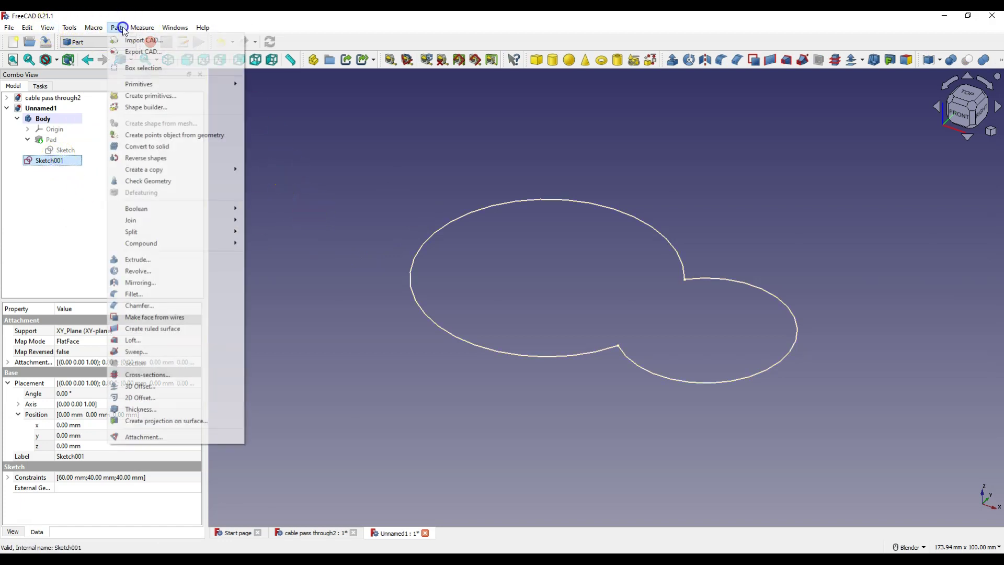
{"action": "left_click", "coordinate": [163, 398]}
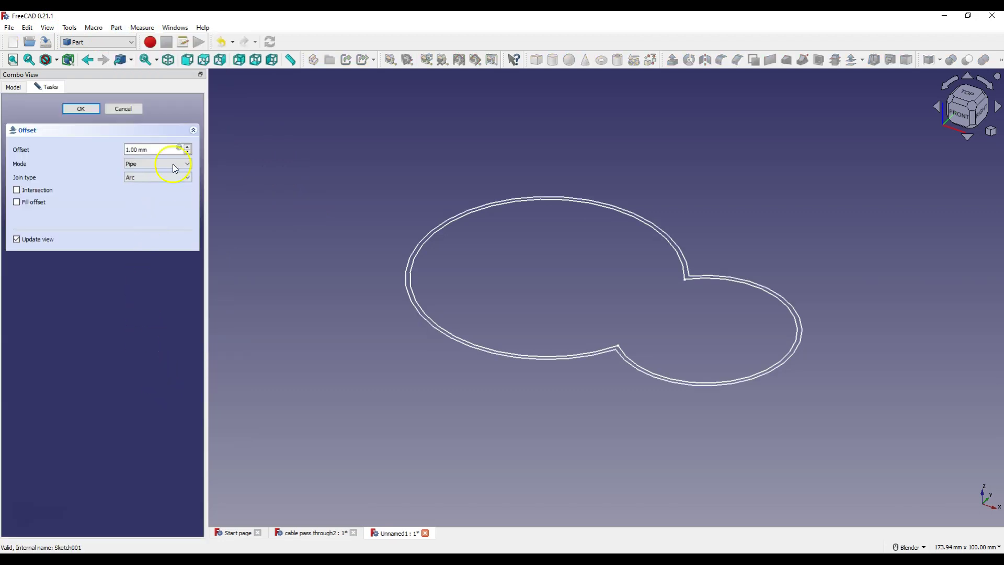
{"action": "left_click", "coordinate": [123, 150]}
{"action": "key", "text": "Delete"}
{"action": "type", "text": "3"}
{"action": "left_click", "coordinate": [90, 108]}
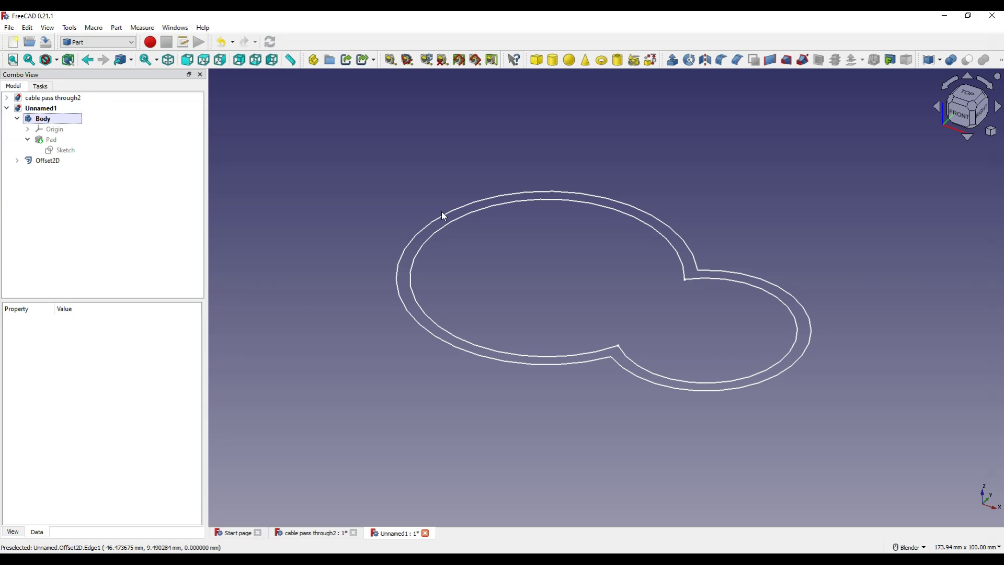
{"action": "left_click", "coordinate": [511, 274]}
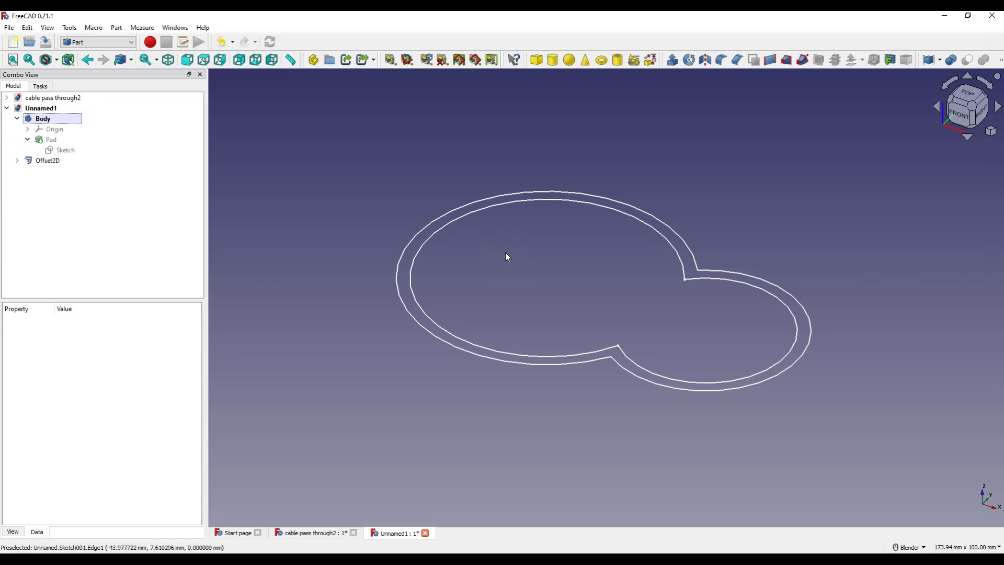
{"action": "left_click", "coordinate": [52, 162]}
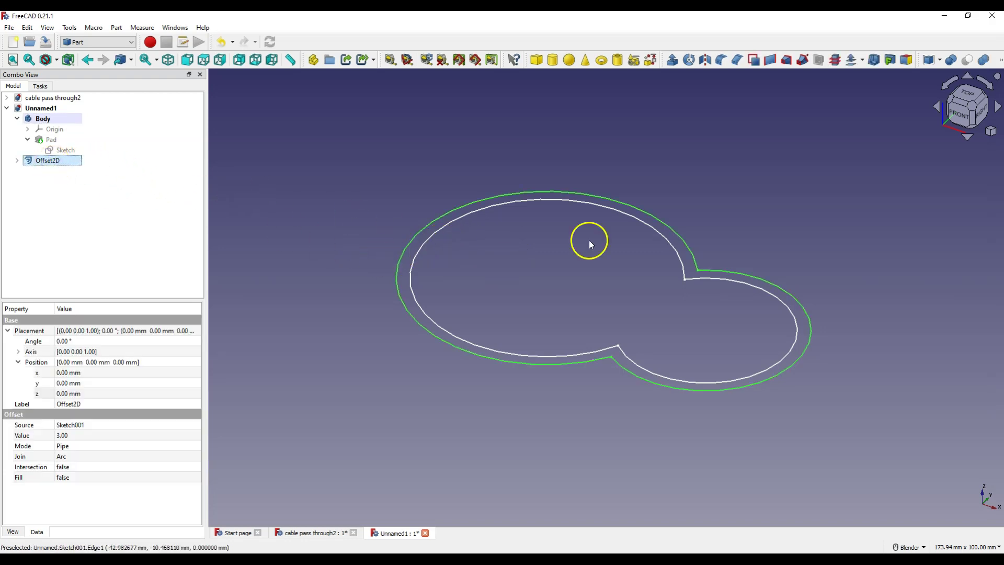
{"action": "left_click", "coordinate": [673, 60]}
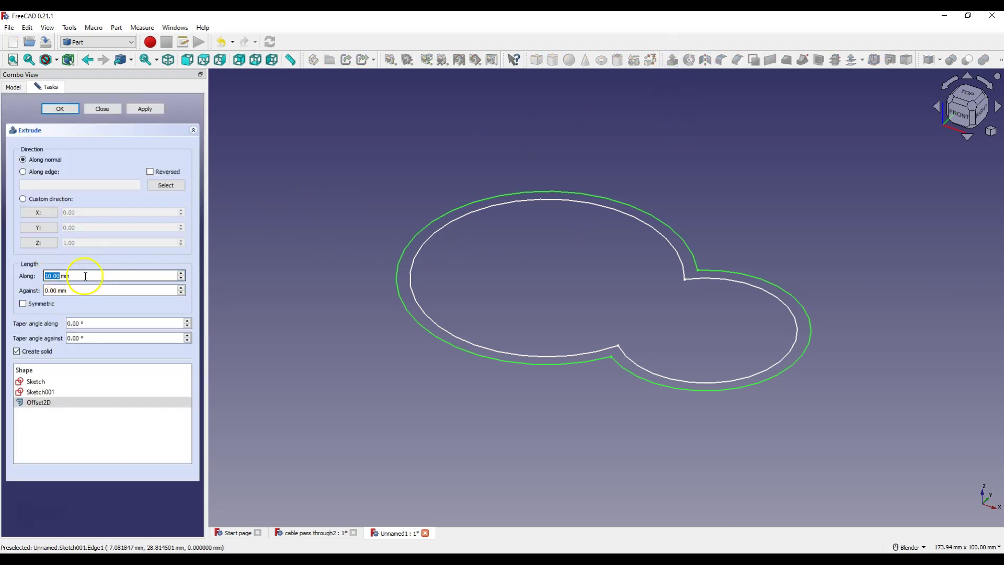
{"action": "left_click", "coordinate": [64, 108]}
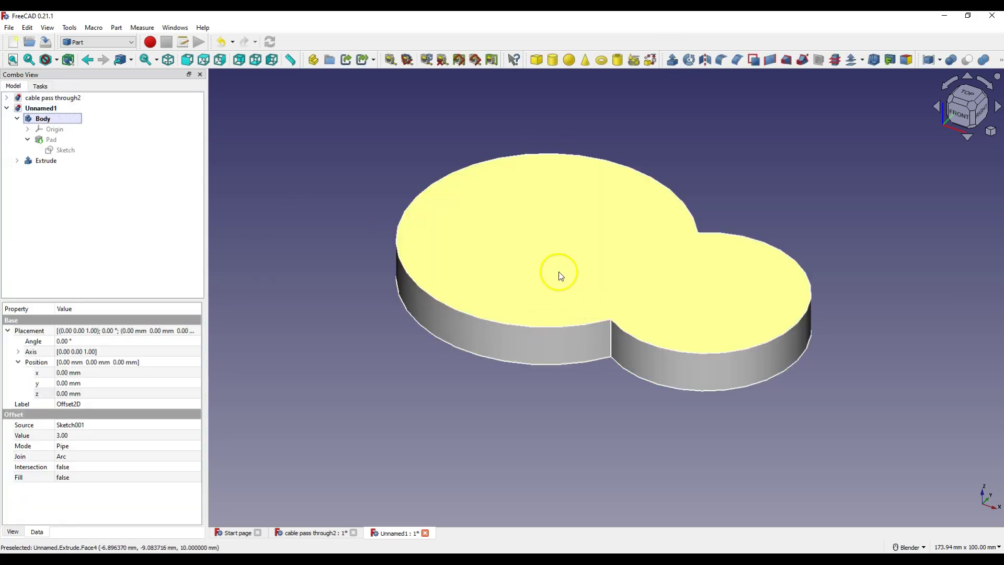
{"action": "left_click", "coordinate": [335, 159]}
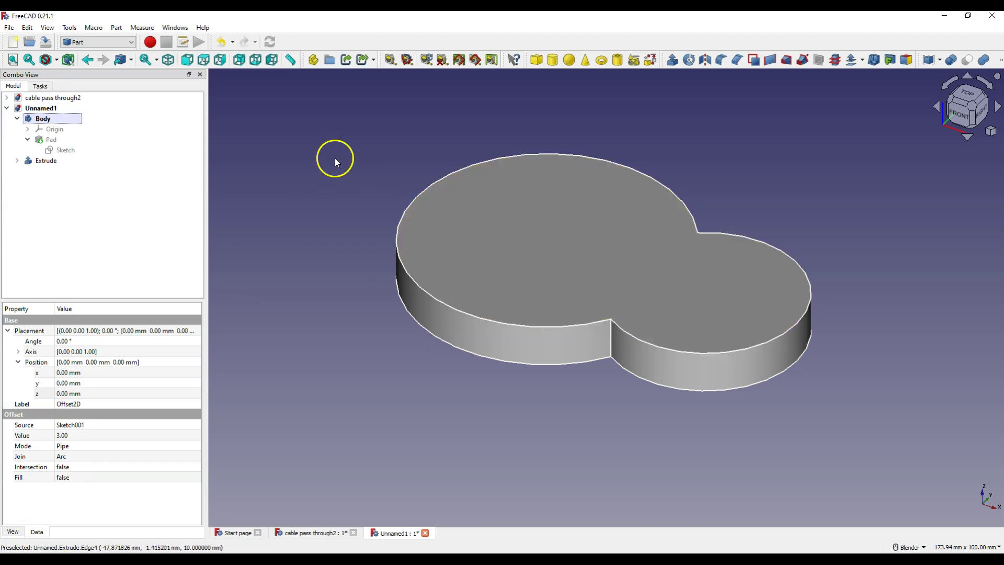
{"action": "left_click", "coordinate": [223, 43]}
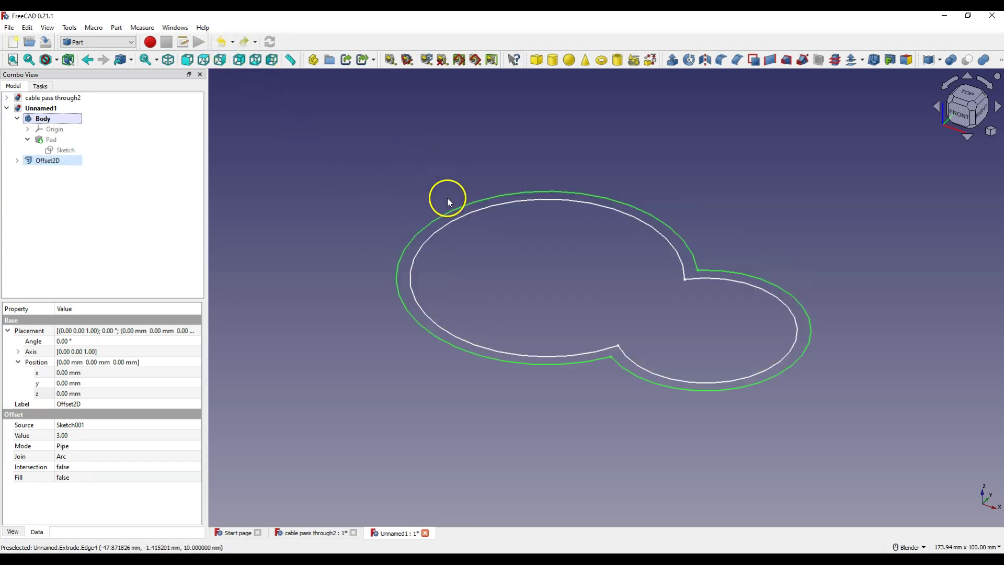
- Change the Offset2D settings so the offset becomes a filled band
{"action": "double_click", "coordinate": [58, 165]}
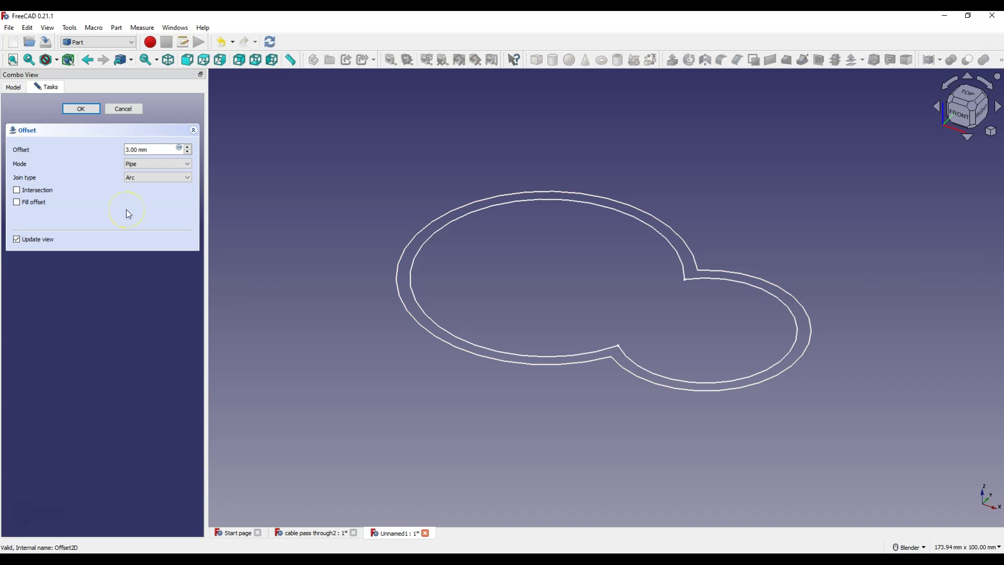
{"action": "left_click", "coordinate": [18, 202]}
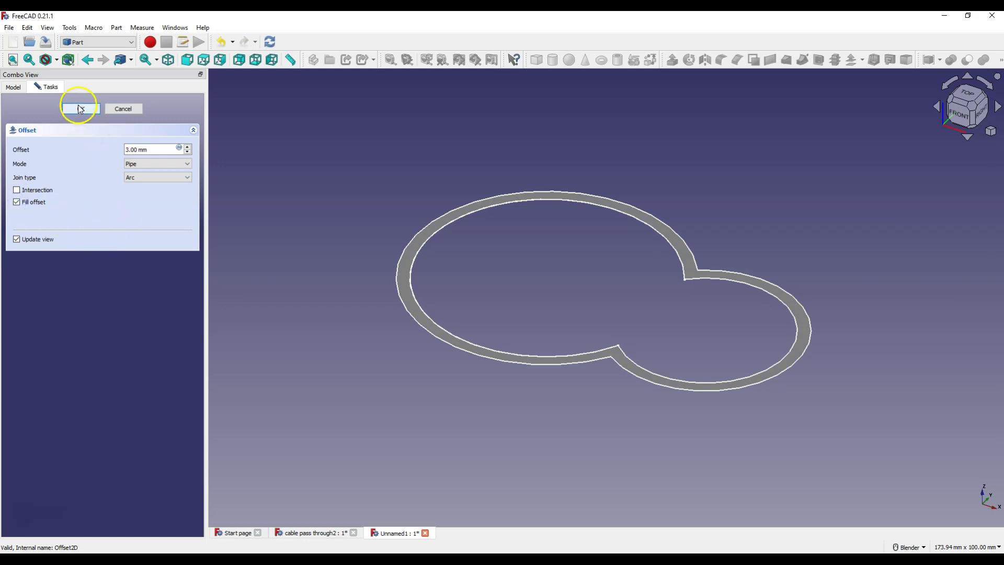
{"action": "left_click", "coordinate": [81, 109]}
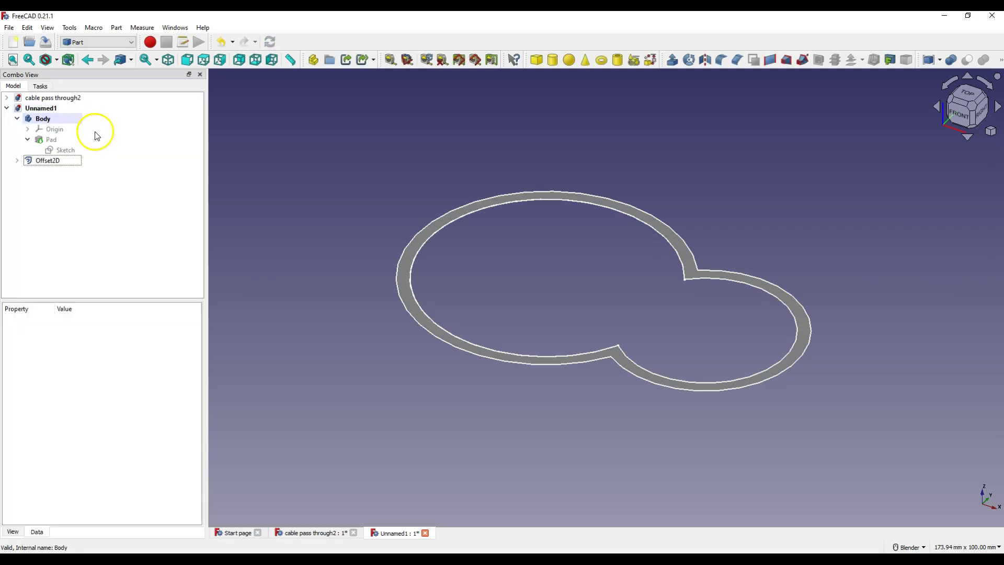
- Extrude the Offset2D ring 10 mm upward into a figure-eight wall
{"action": "left_click", "coordinate": [46, 161]}
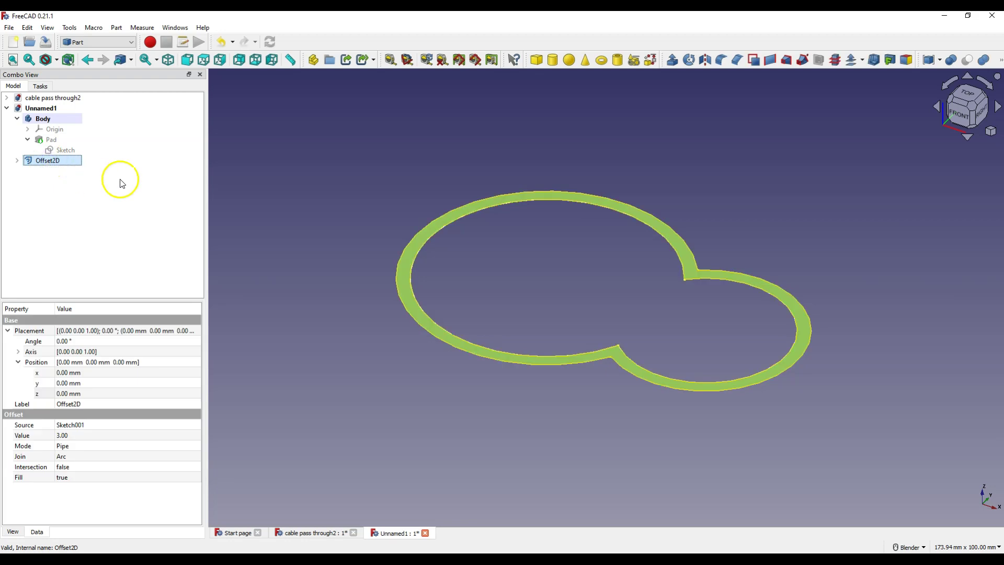
{"action": "left_click", "coordinate": [675, 61]}
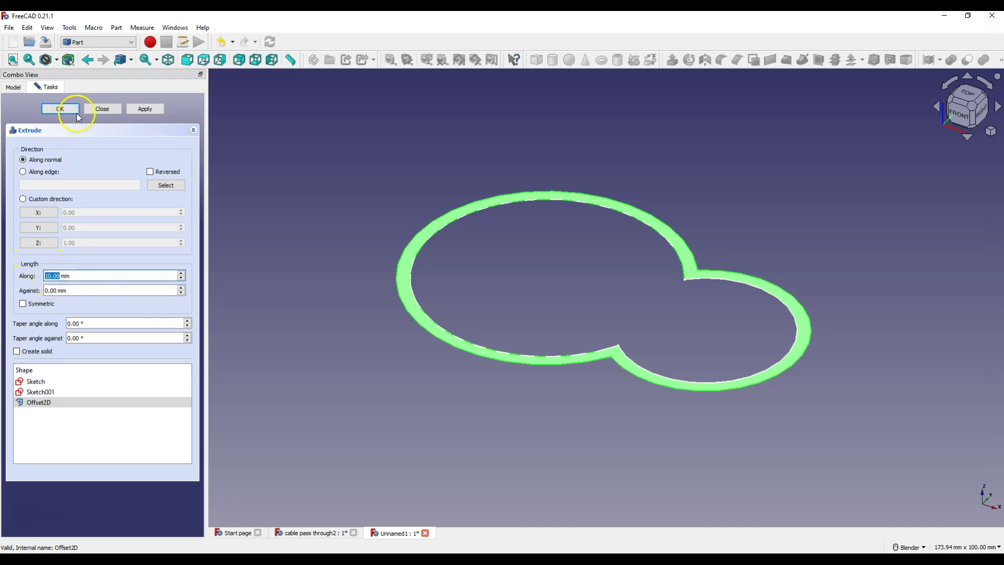
{"action": "left_click", "coordinate": [60, 109]}
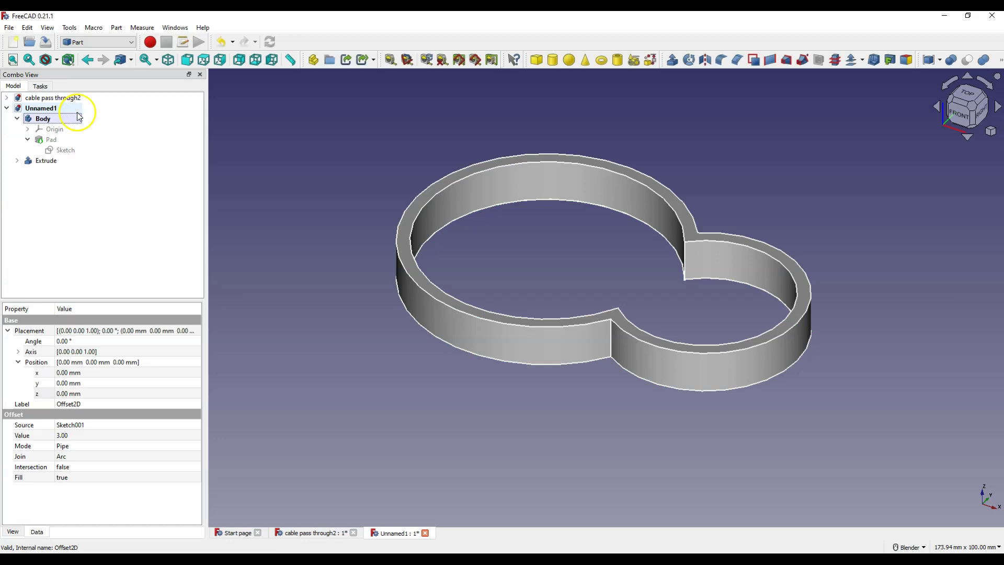
- Select the Pad to check its 3 mm plate thickness
{"action": "left_click", "coordinate": [555, 248]}
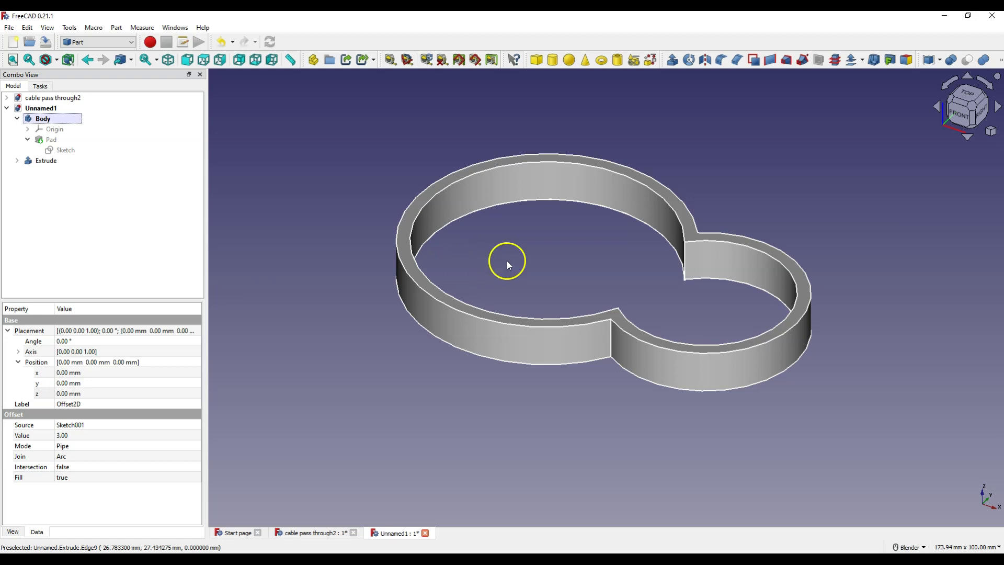
{"action": "left_click", "coordinate": [49, 140]}
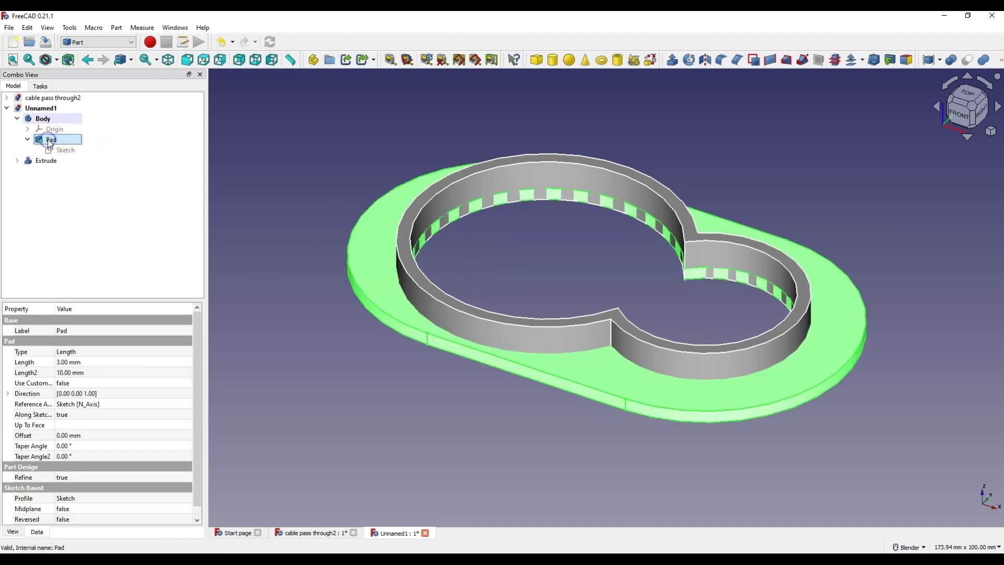
{"action": "left_click", "coordinate": [462, 257]}
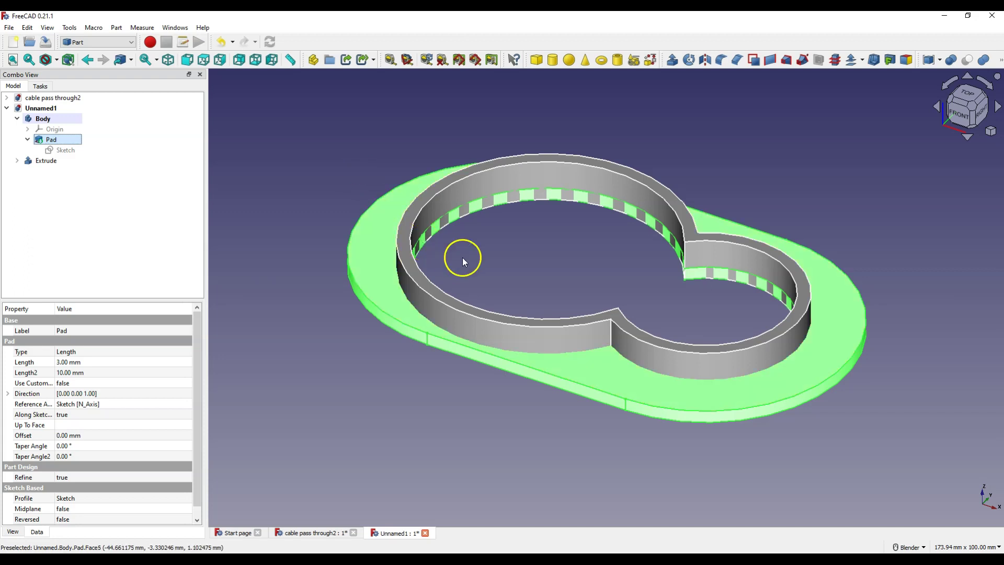
{"action": "left_click", "coordinate": [528, 247]}
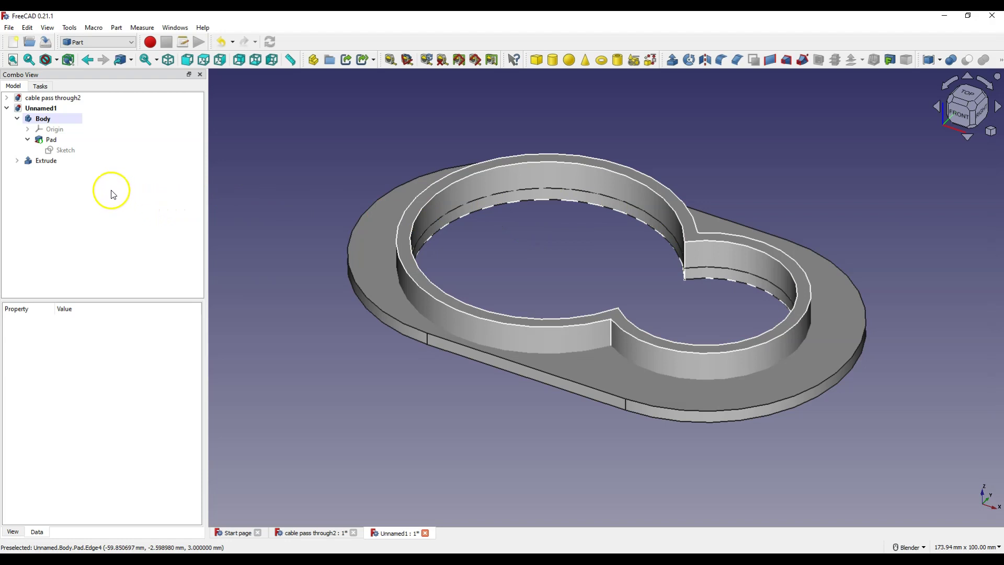
- Set the Extrude wall's Placement z position to 3 mm so it sits on the plate
{"action": "left_click", "coordinate": [48, 162]}
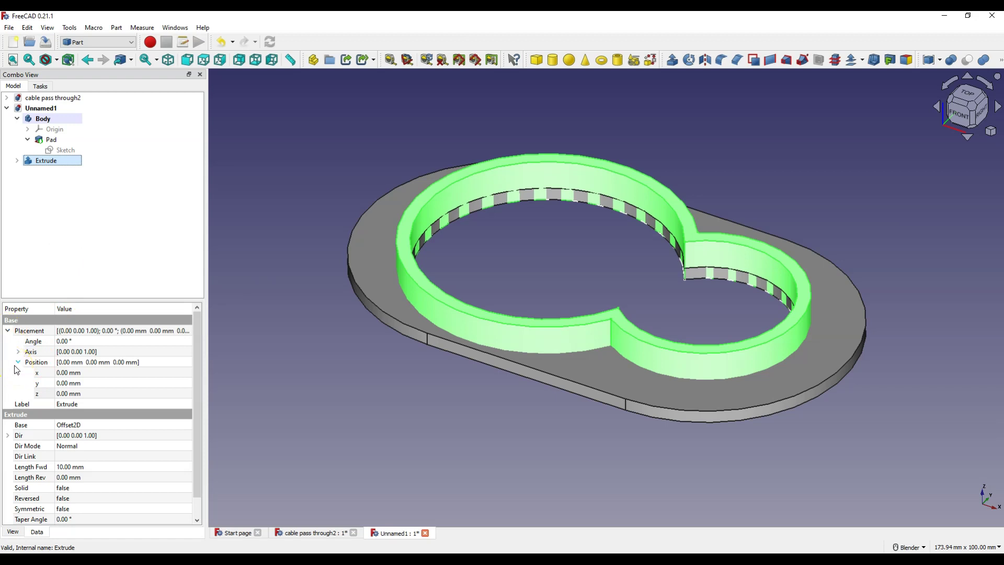
{"action": "left_click", "coordinate": [59, 395]}
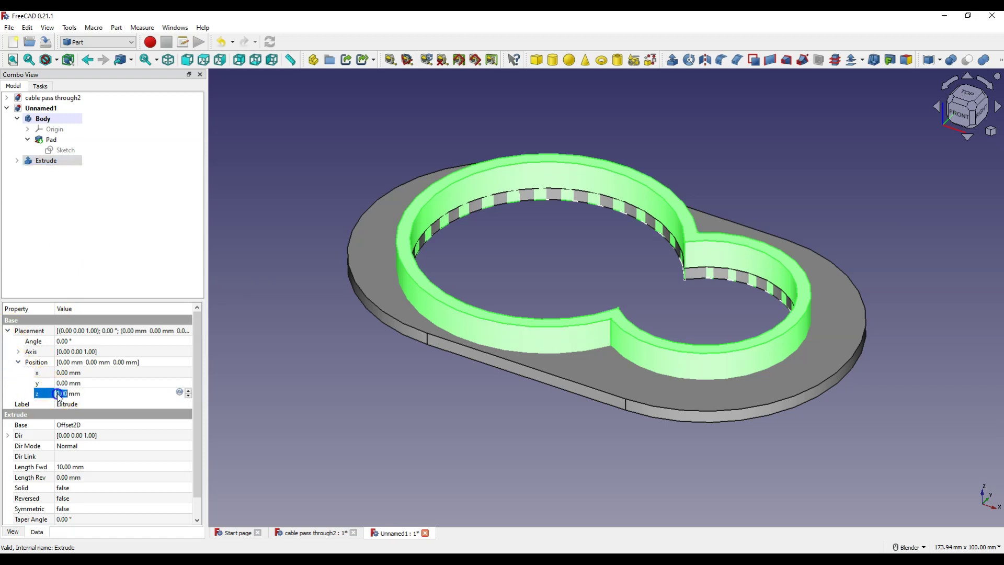
{"action": "scroll", "coordinate": [67, 392], "scroll_direction": "up", "scroll_amount": 3}
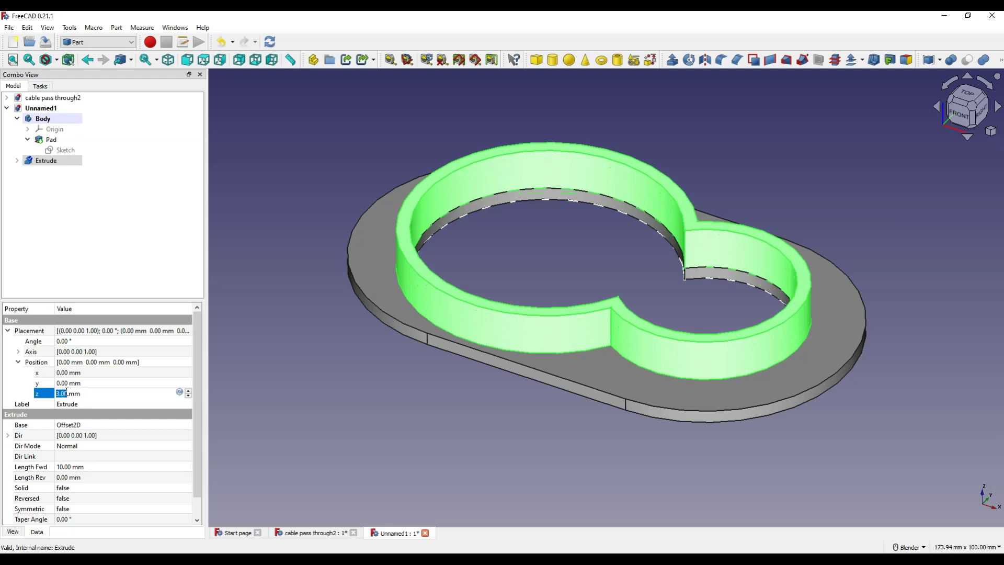
{"action": "left_click", "coordinate": [303, 153]}
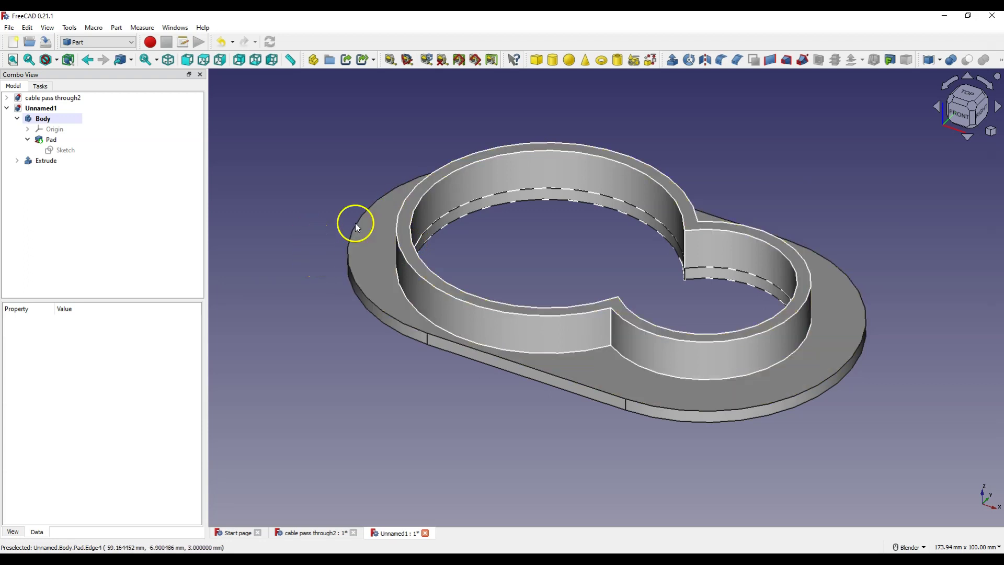
- Select the Body and the Extrude wall and fuse them with Part Union into Fusion
{"action": "left_click", "coordinate": [43, 160]}
{"action": "left_click", "coordinate": [46, 119]}
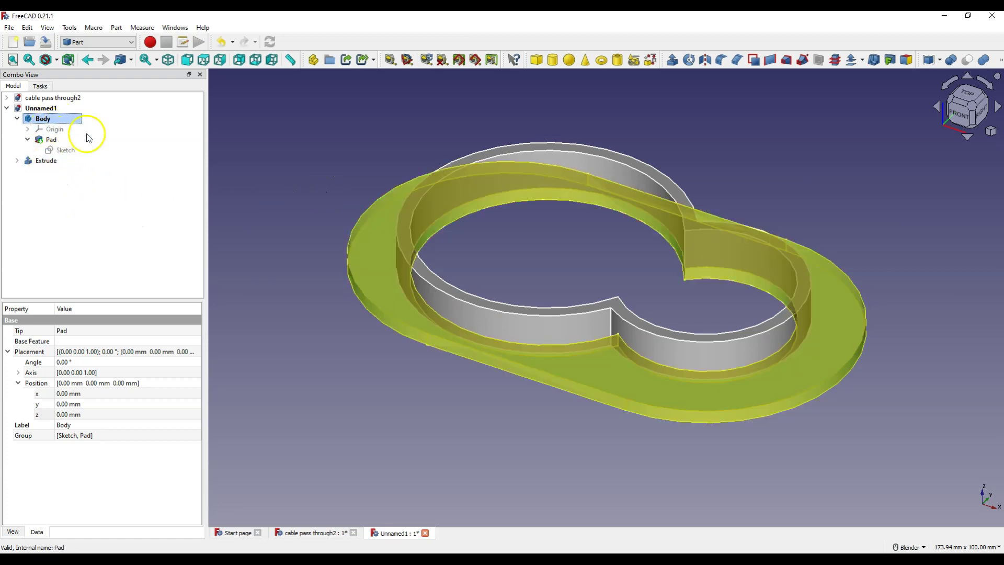
{"action": "left_click", "coordinate": [55, 121]}
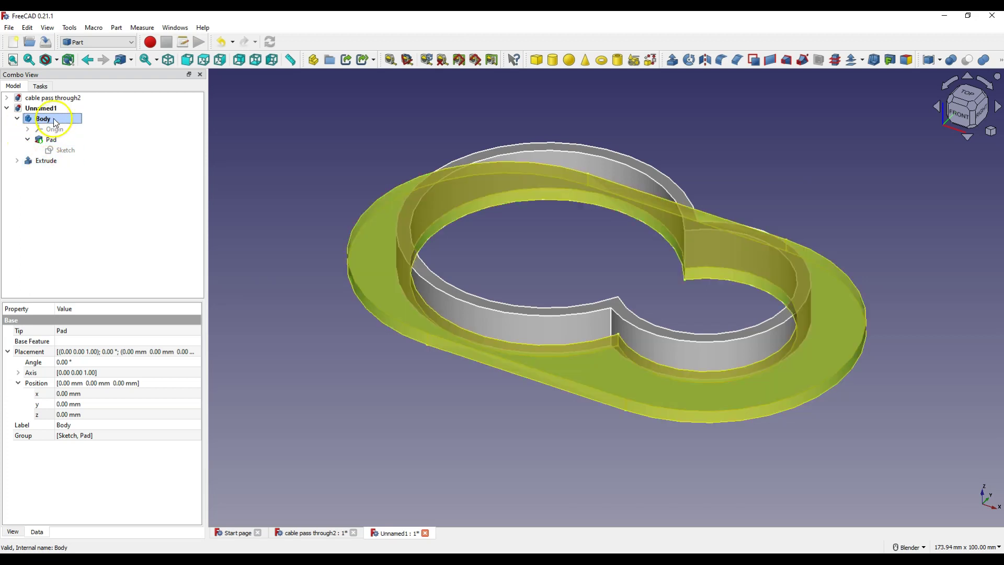
{"action": "left_click", "coordinate": [54, 161], "text": "ctrl"}
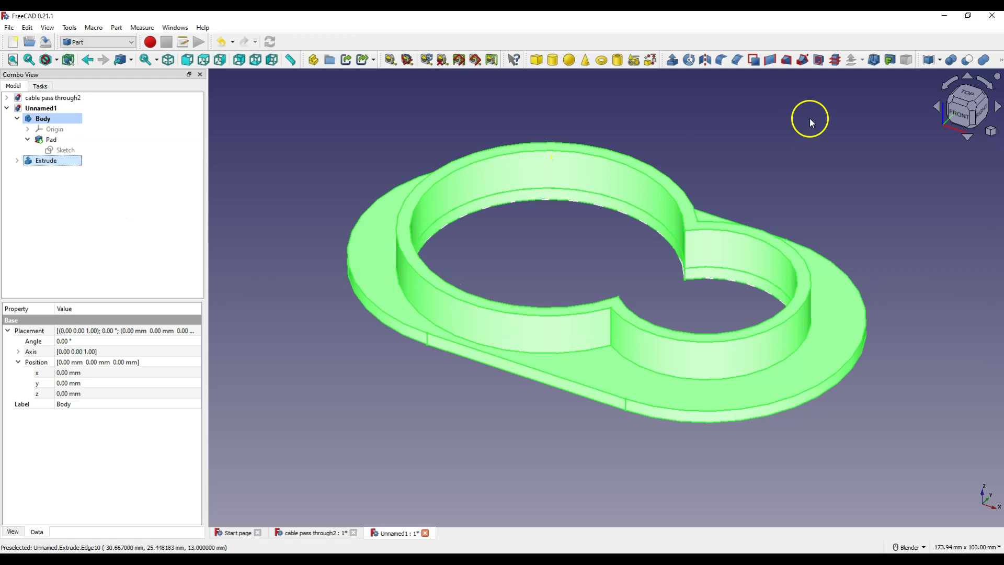
{"action": "left_click", "coordinate": [987, 63]}
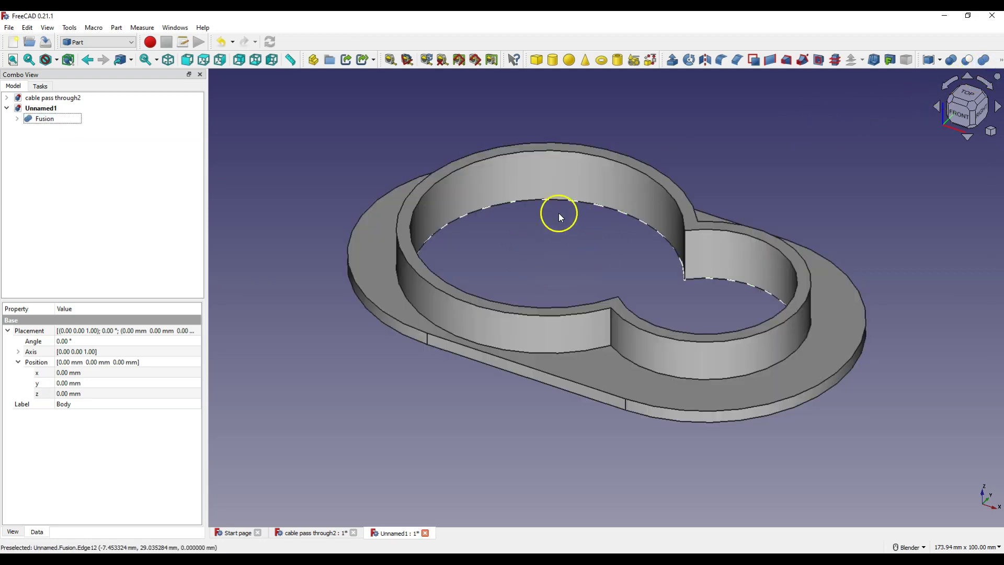
{"action": "middle_click_drag", "start_coordinate": [266, 219], "coordinate": [357, 227]}
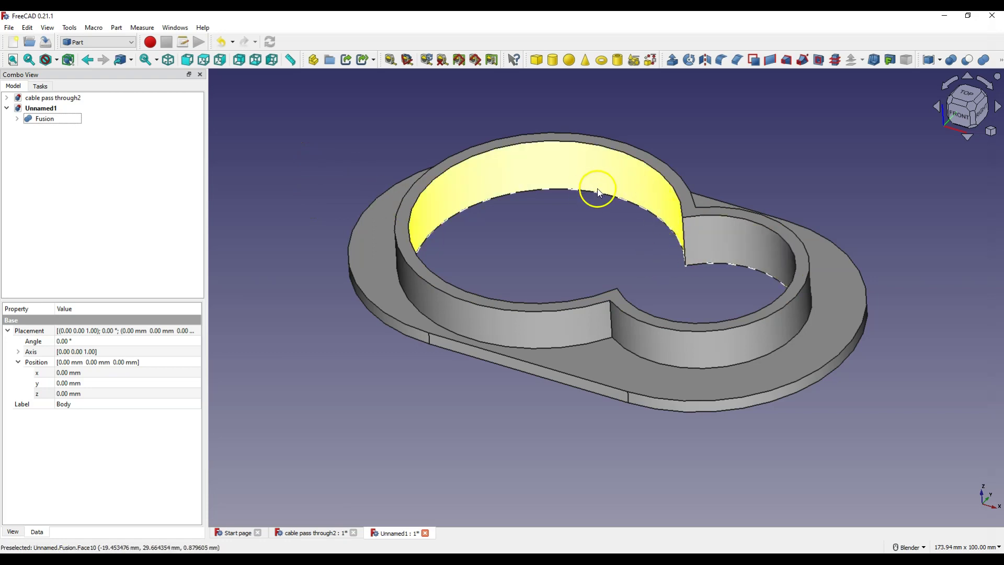
{"action": "left_click", "coordinate": [17, 119]}
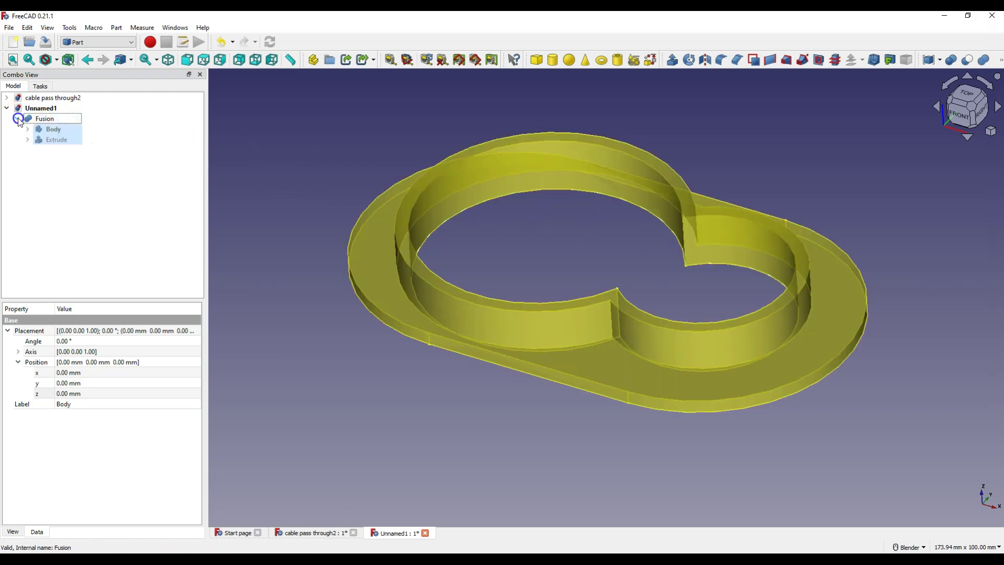
{"action": "left_click", "coordinate": [27, 129]}
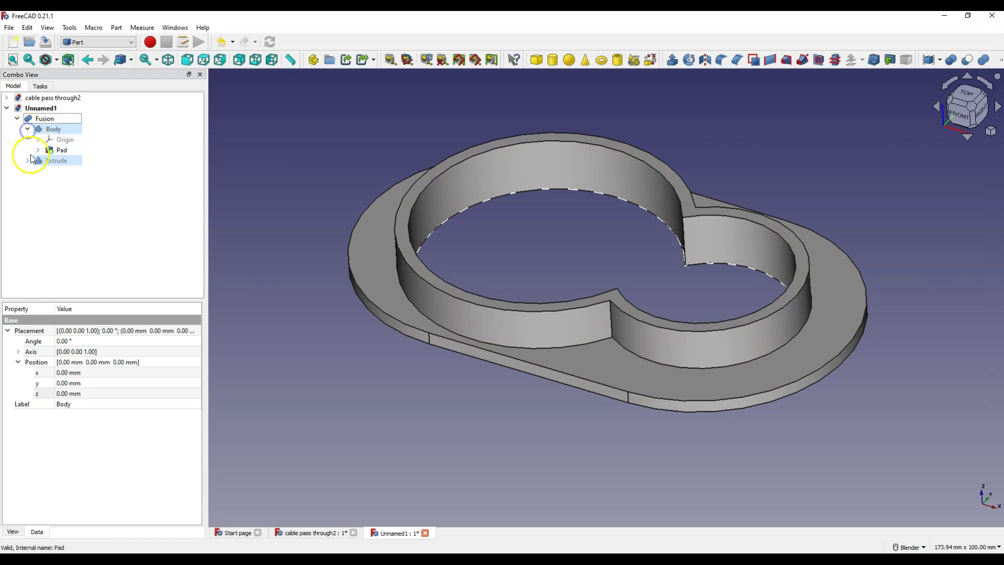
{"action": "left_click", "coordinate": [28, 160]}
{"action": "left_click", "coordinate": [36, 172]}
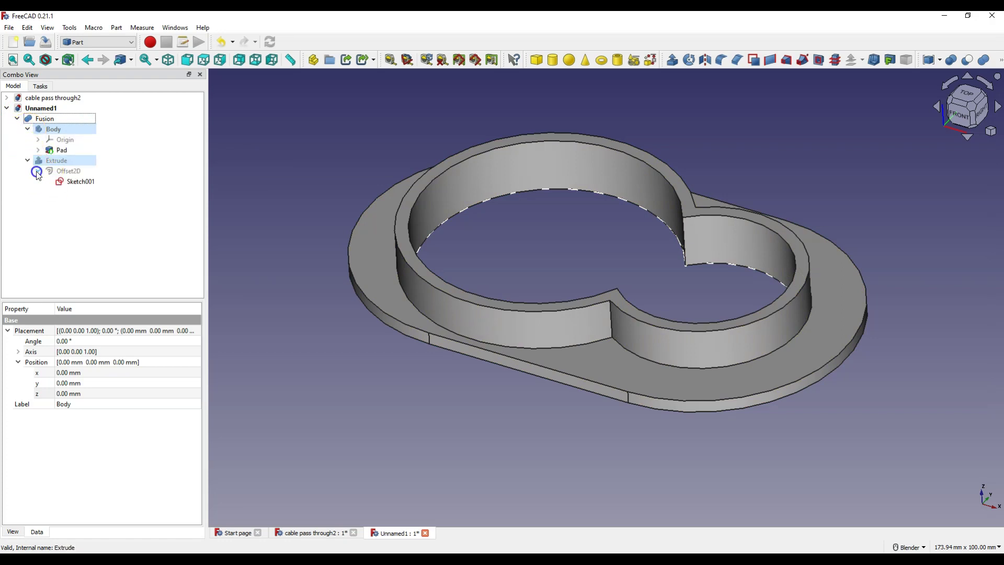
{"action": "left_click", "coordinate": [76, 183]}
{"action": "left_click", "coordinate": [73, 183]}
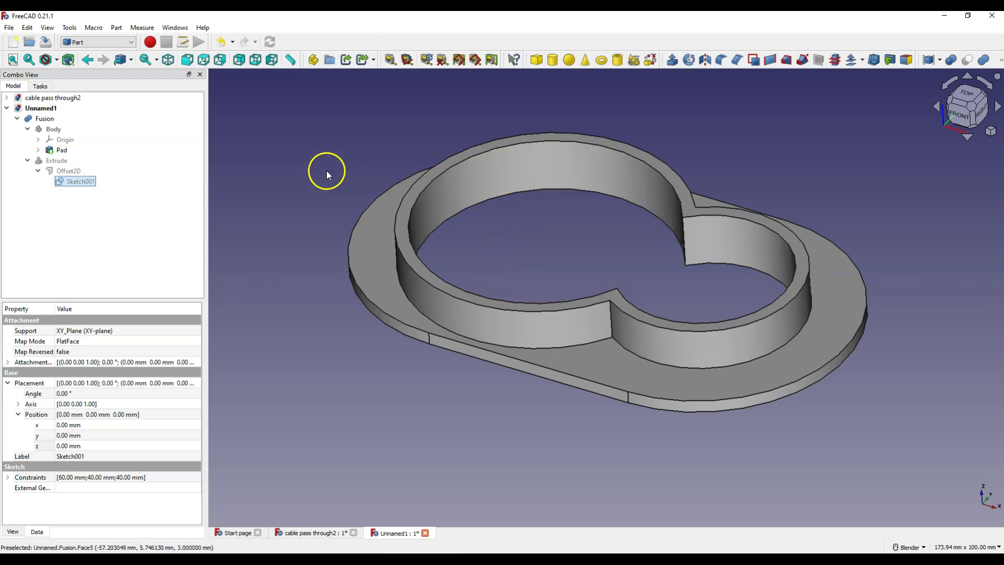
{"action": "left_click", "coordinate": [27, 128]}
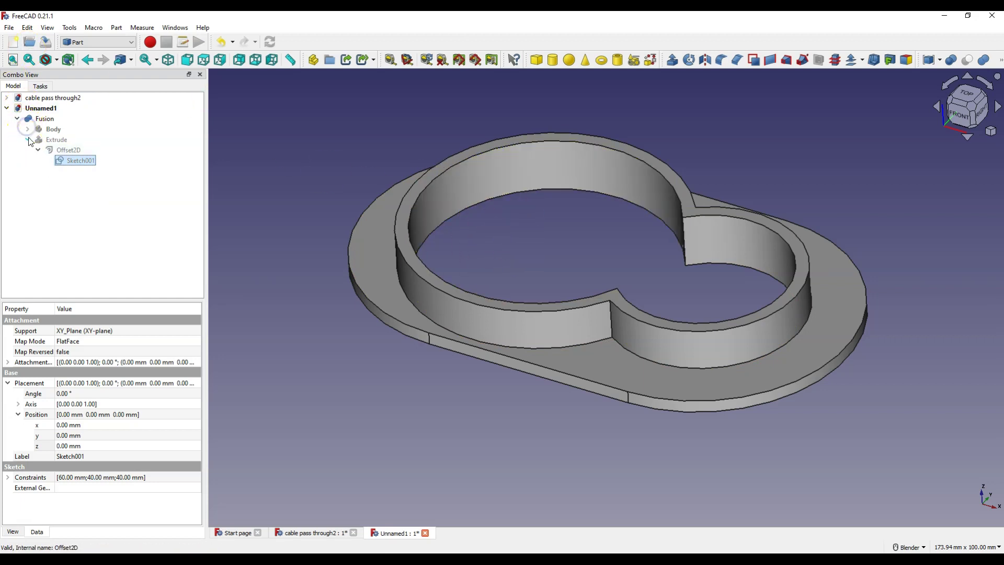
{"action": "left_click", "coordinate": [27, 139]}
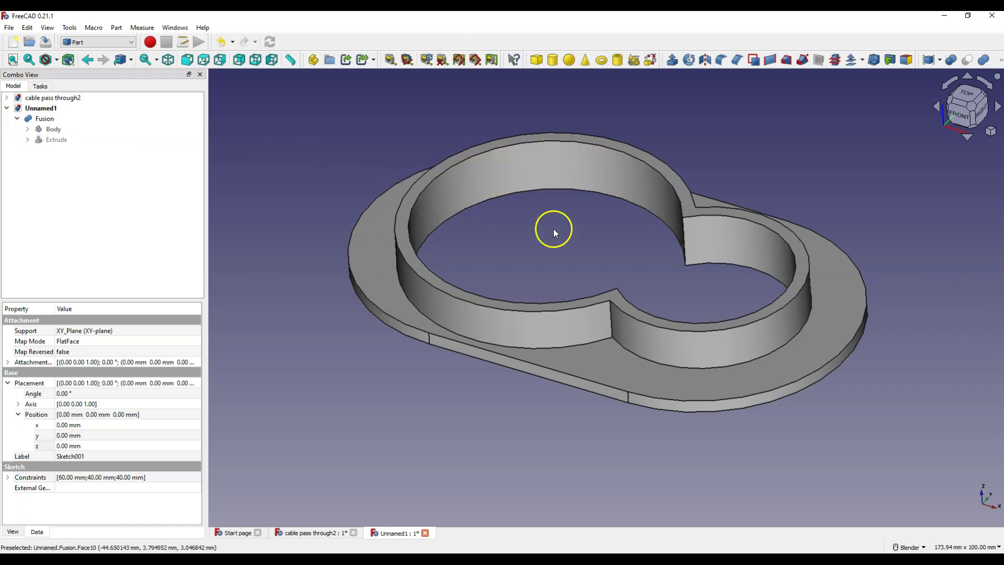
- Give the Fusion object a random colour from its context menu
{"action": "right_click", "coordinate": [46, 120]}
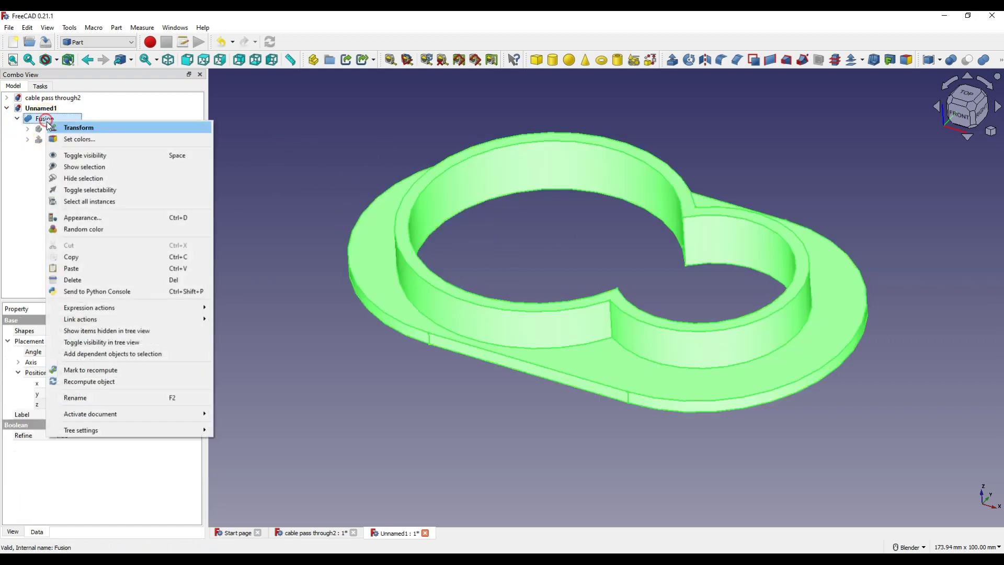
{"action": "left_click", "coordinate": [97, 231]}
{"action": "left_click", "coordinate": [353, 171]}
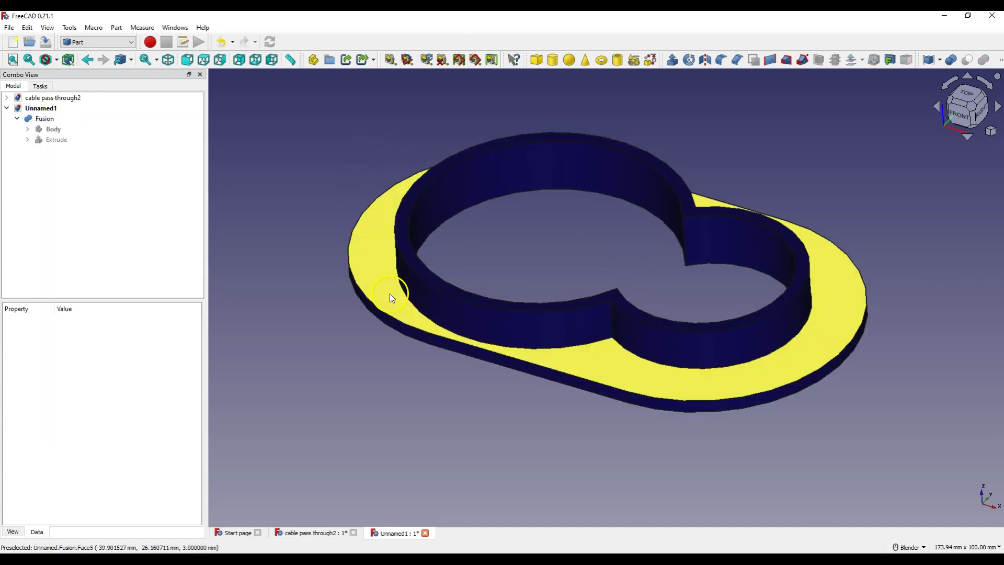
- Set the Fusion's shape colour to bright green and view the part isometrically
{"action": "right_click", "coordinate": [42, 118]}
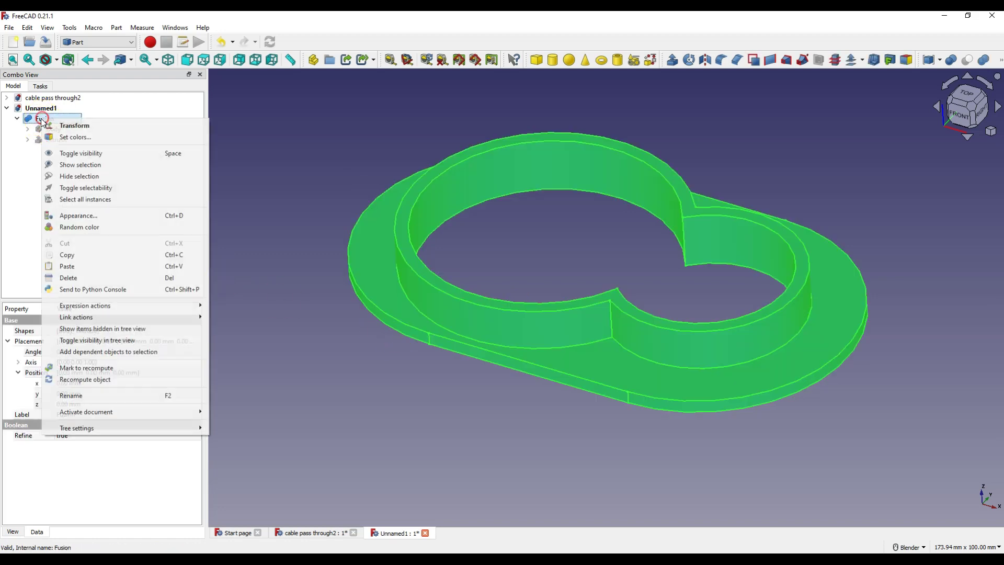
{"action": "left_click", "coordinate": [86, 218]}
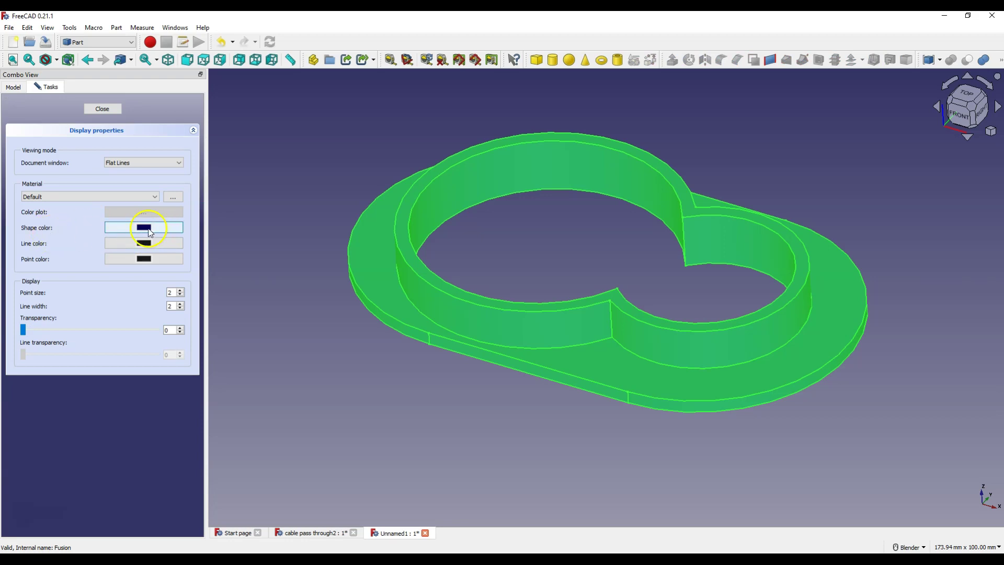
{"action": "left_click", "coordinate": [145, 228]}
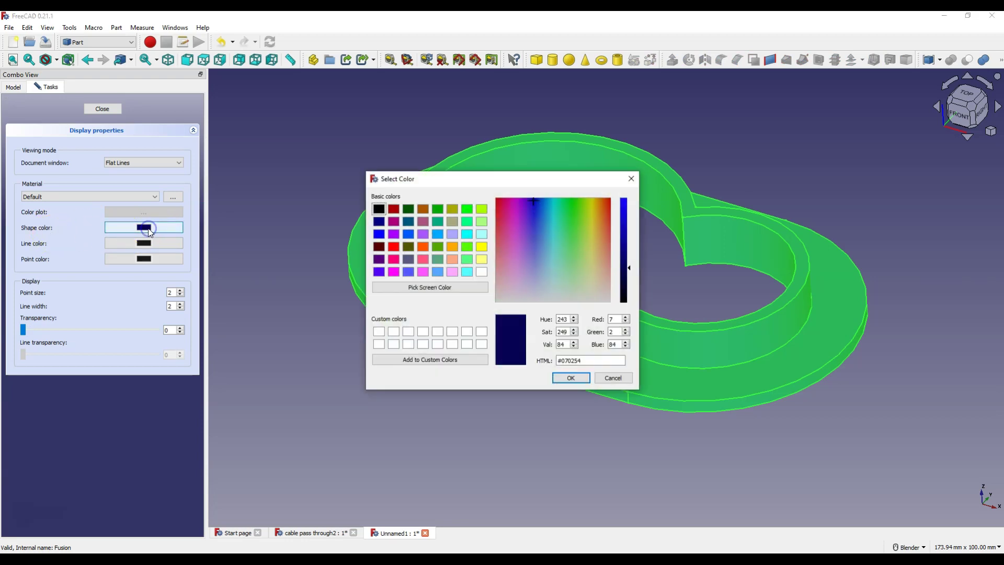
{"action": "left_click", "coordinate": [470, 251]}
{"action": "left_click", "coordinate": [575, 377]}
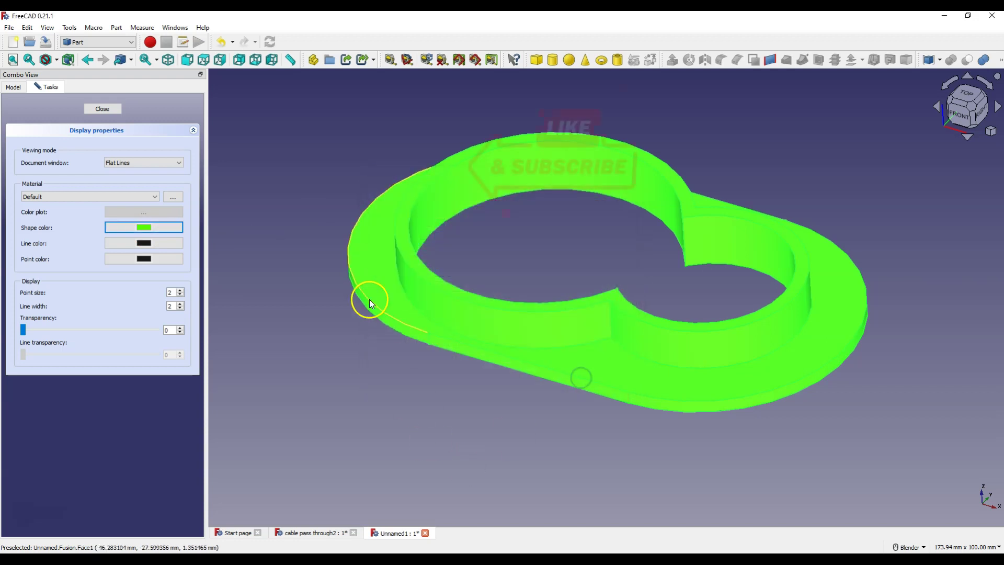
{"action": "left_click", "coordinate": [102, 108]}
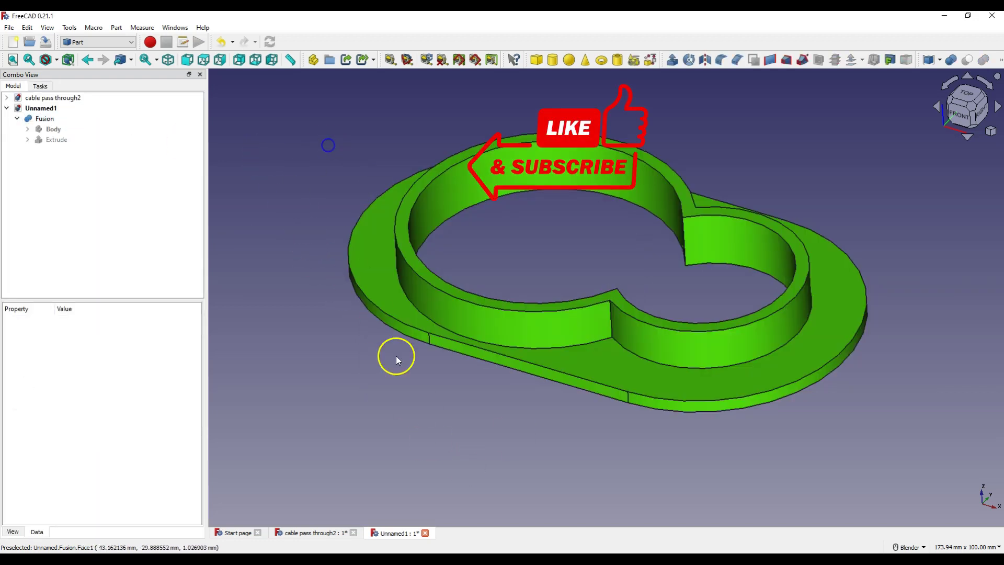
{"action": "left_click", "coordinate": [168, 60]}
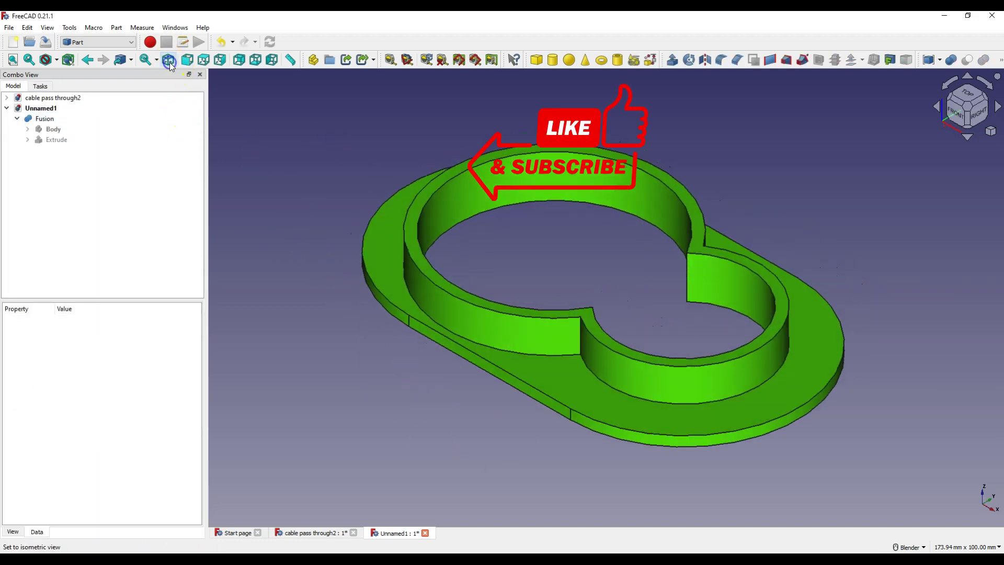